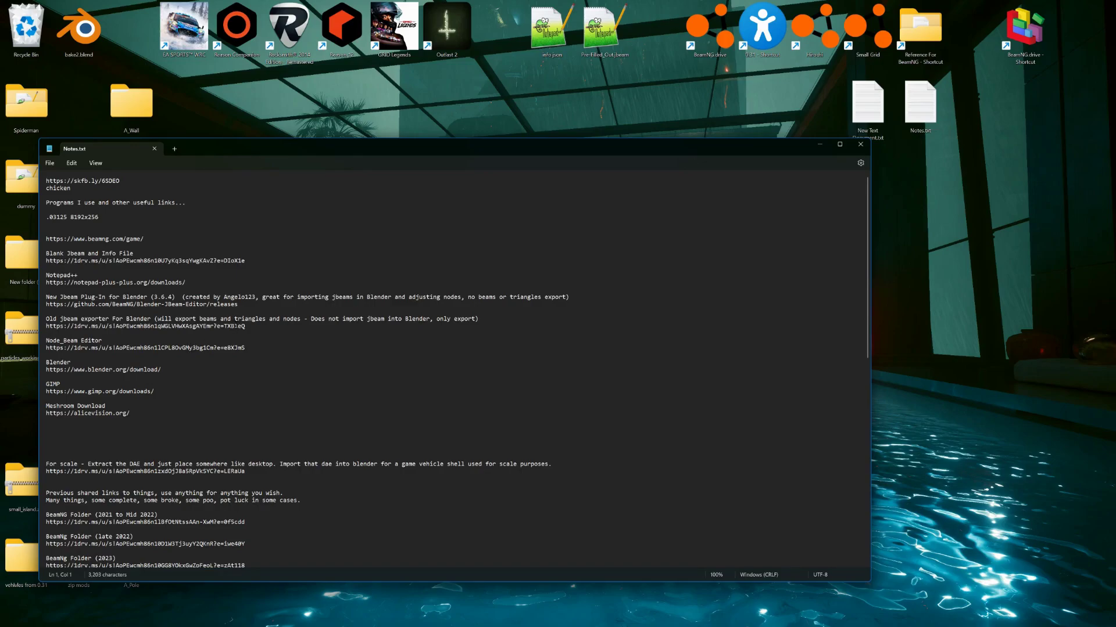
Copy the Old Jbeam exporter download link from the Notepad notes and minimize Notepad.
drag(253, 329, 47, 327)
right_click(49, 328)
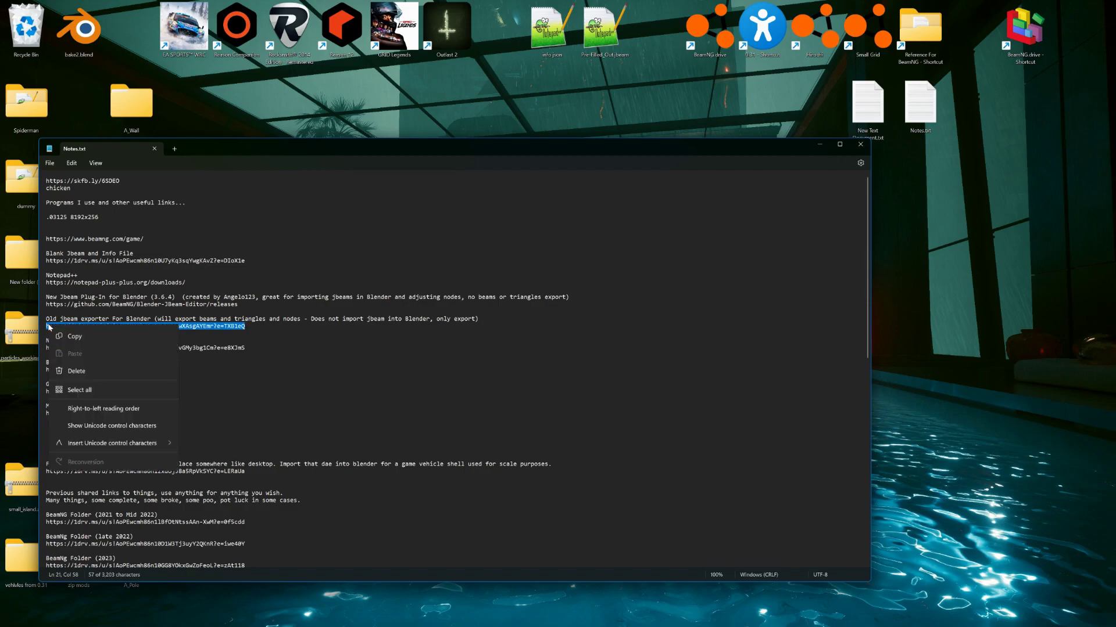
click(74, 336)
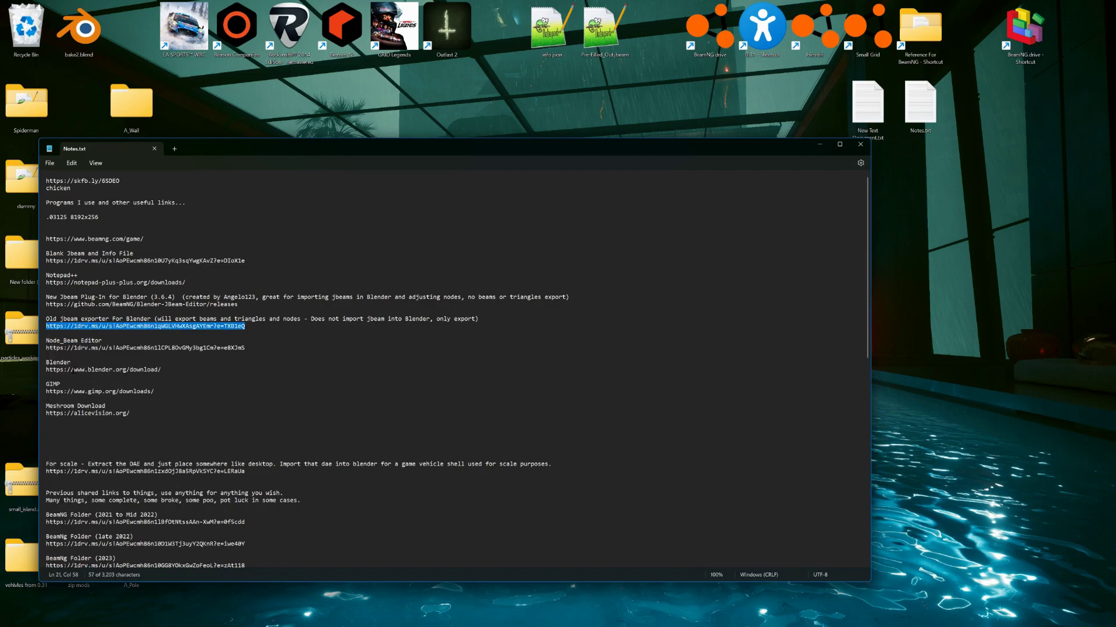
click(817, 145)
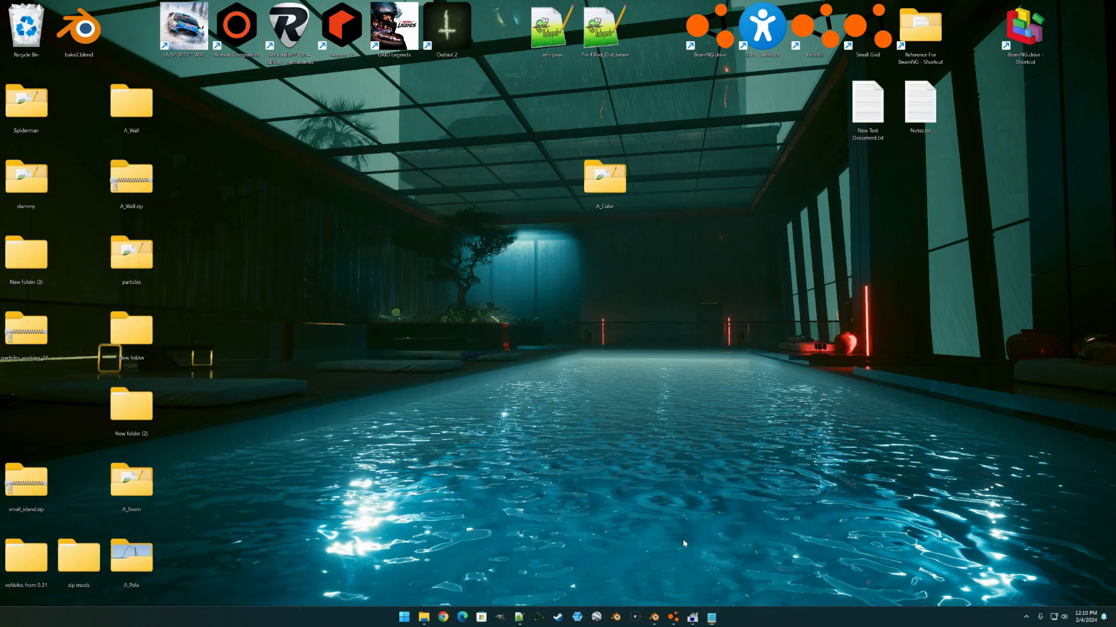
Load the copied io_mesh_jbeam.zip OneDrive link in Edge and dismiss the storage warning.
click(463, 618)
click(387, 23)
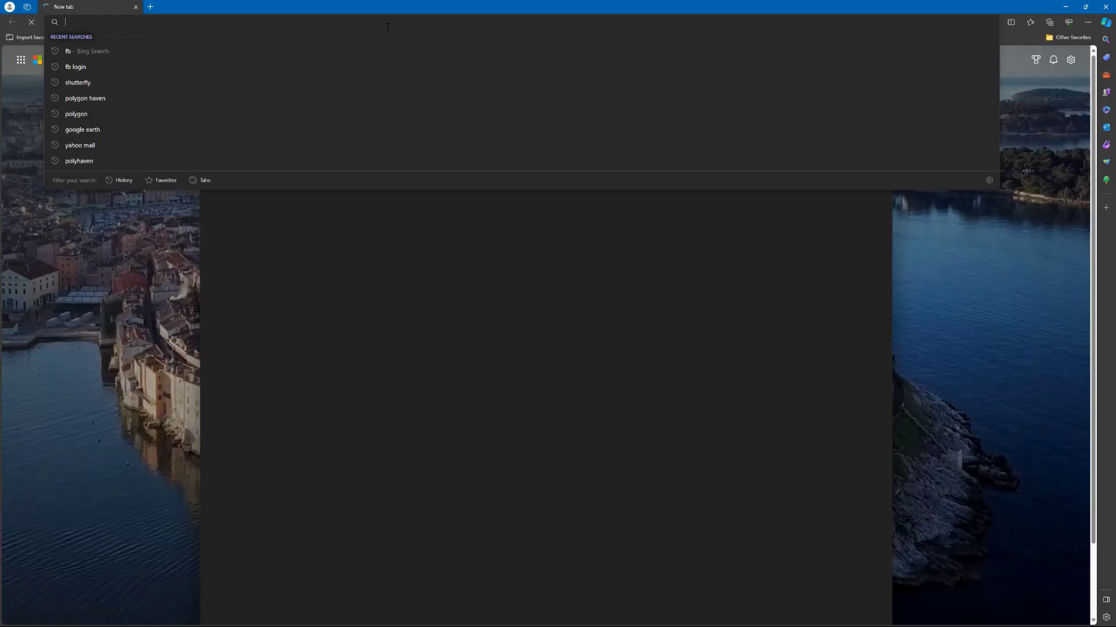
key(ctrl+v)
key(Return)
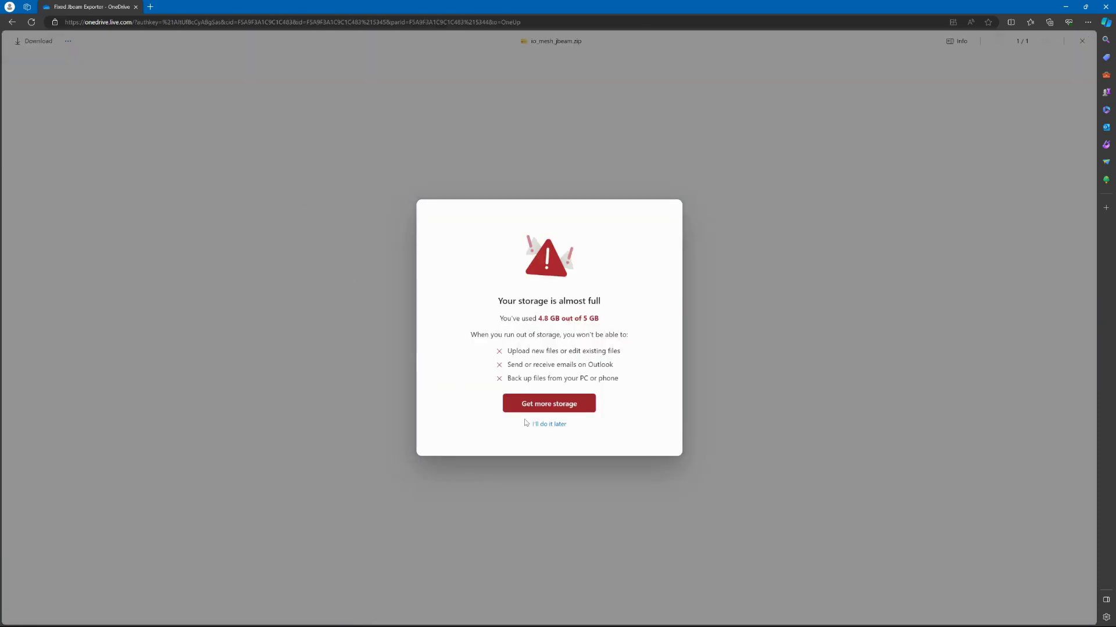
click(534, 424)
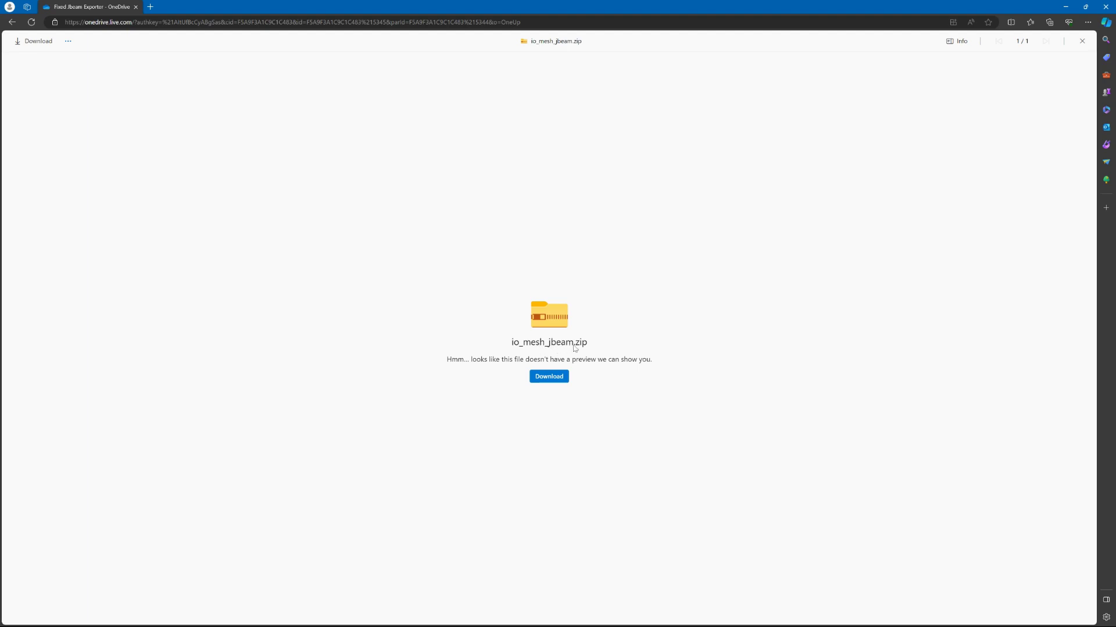
Return to Blender and open Preferences on the Add-ons section.
click(1065, 8)
click(654, 619)
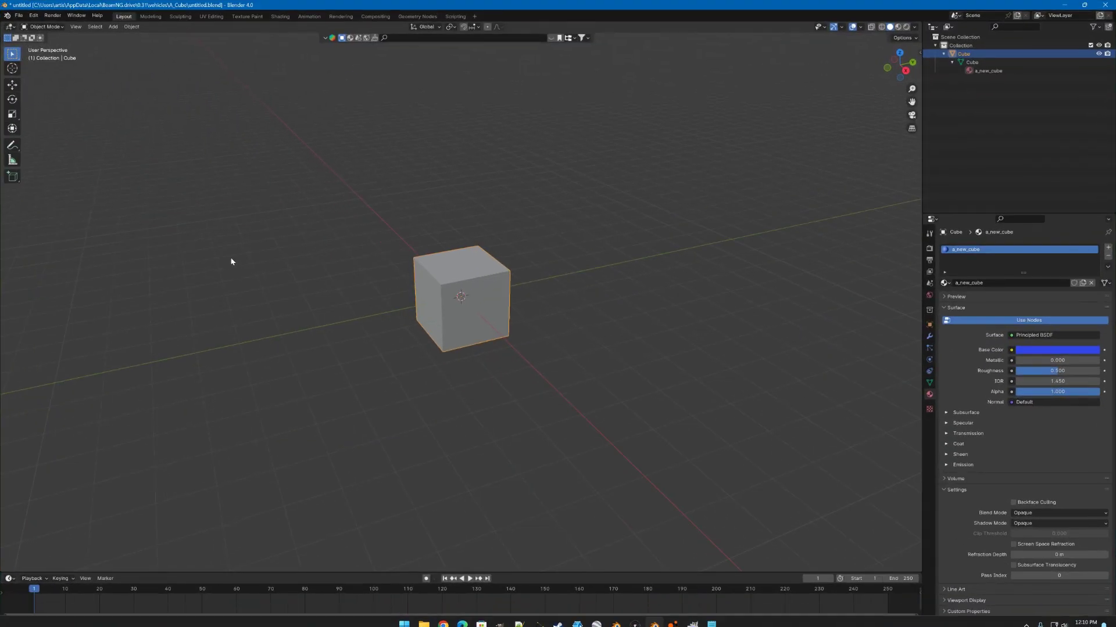
click(17, 17)
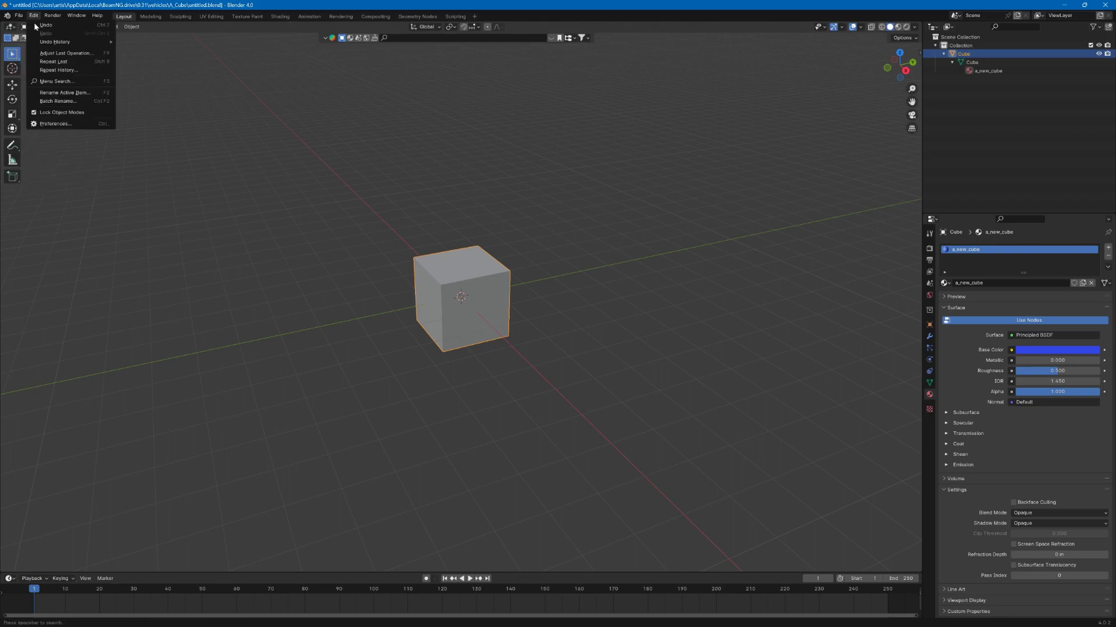
mouse_move(33, 16)
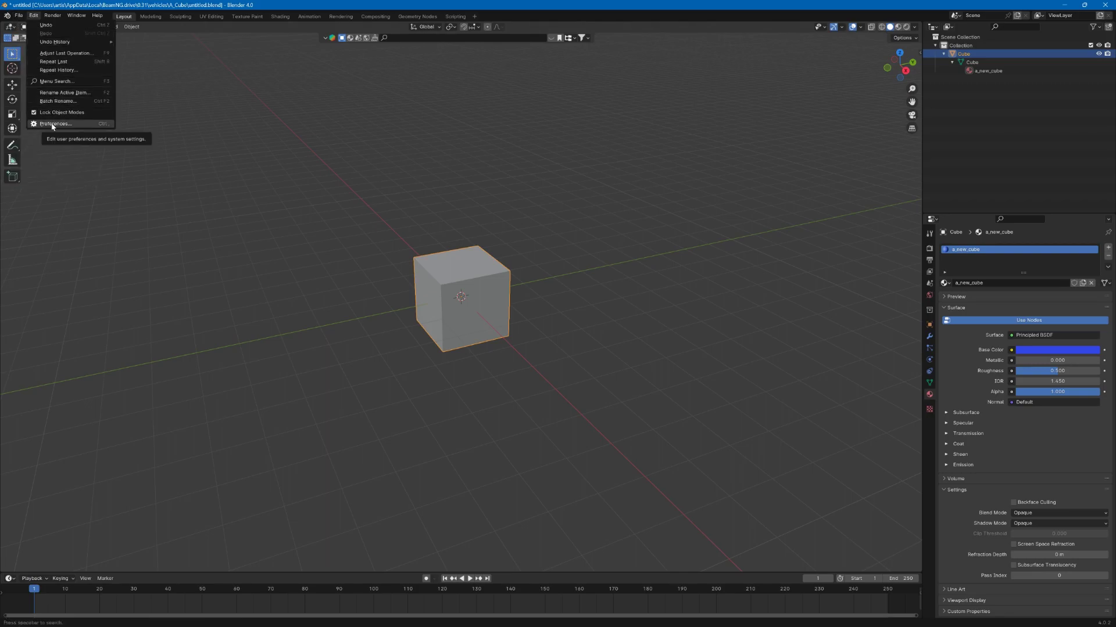
click(53, 125)
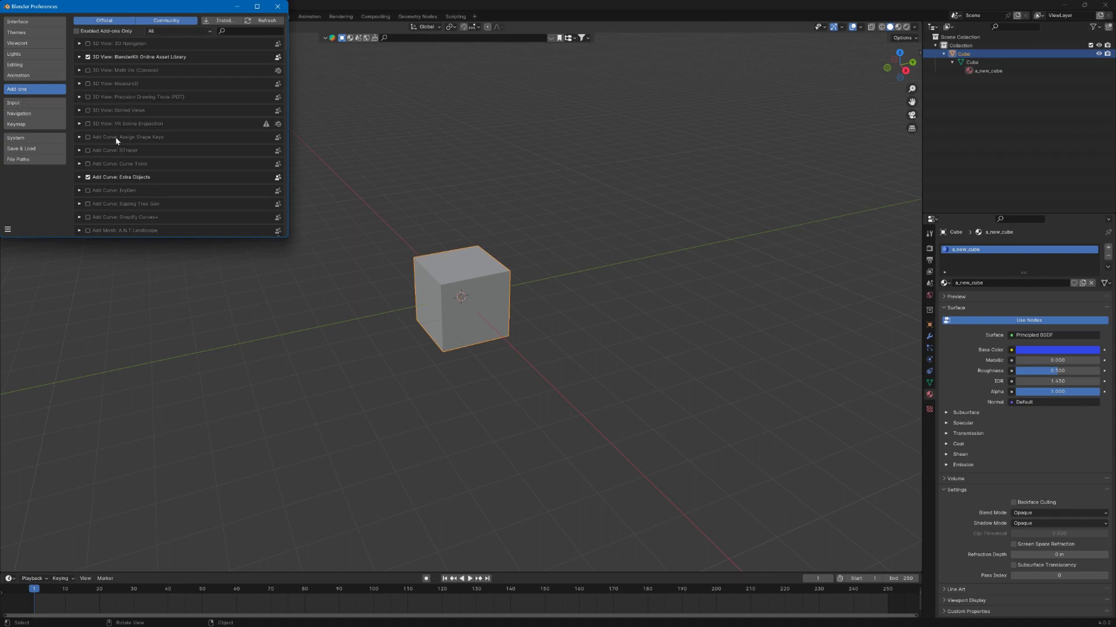
scroll(99, 171, down, 3)
scroll(99, 173, down, 2)
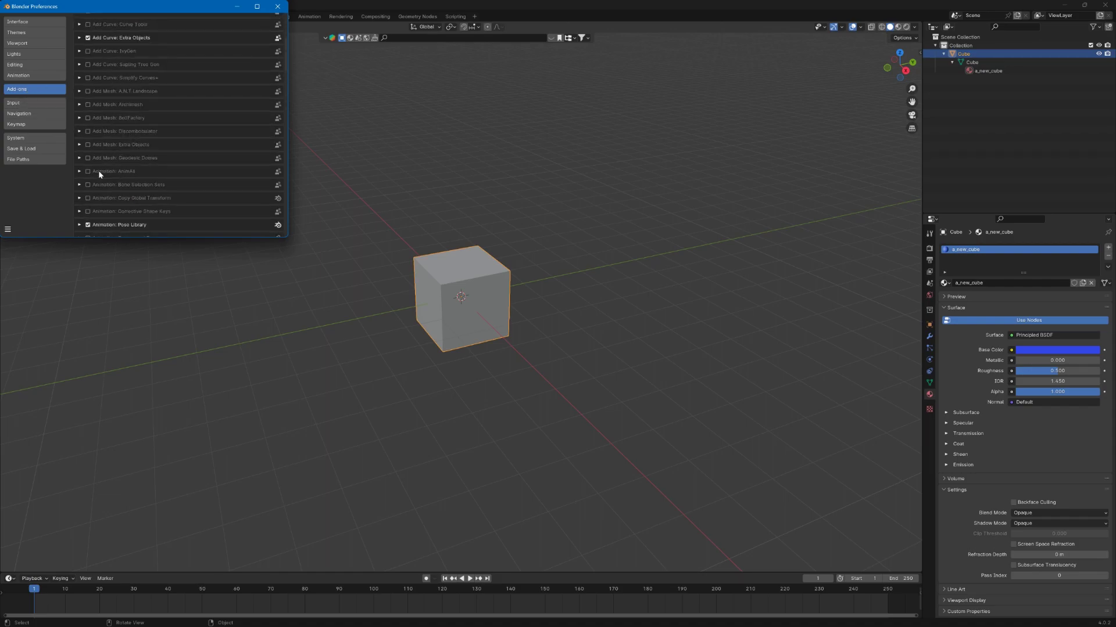
scroll(99, 169, up, 3)
scroll(101, 165, up, 2)
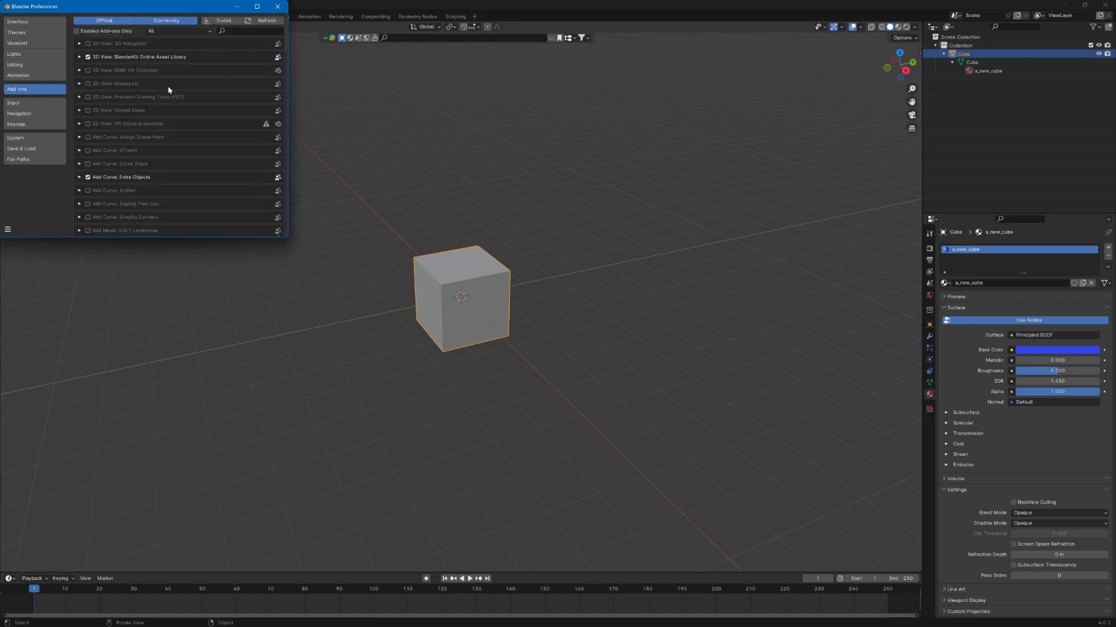
Install io_mesh_jbeam.zip from Downloads as an add-on, then close Preferences.
click(225, 22)
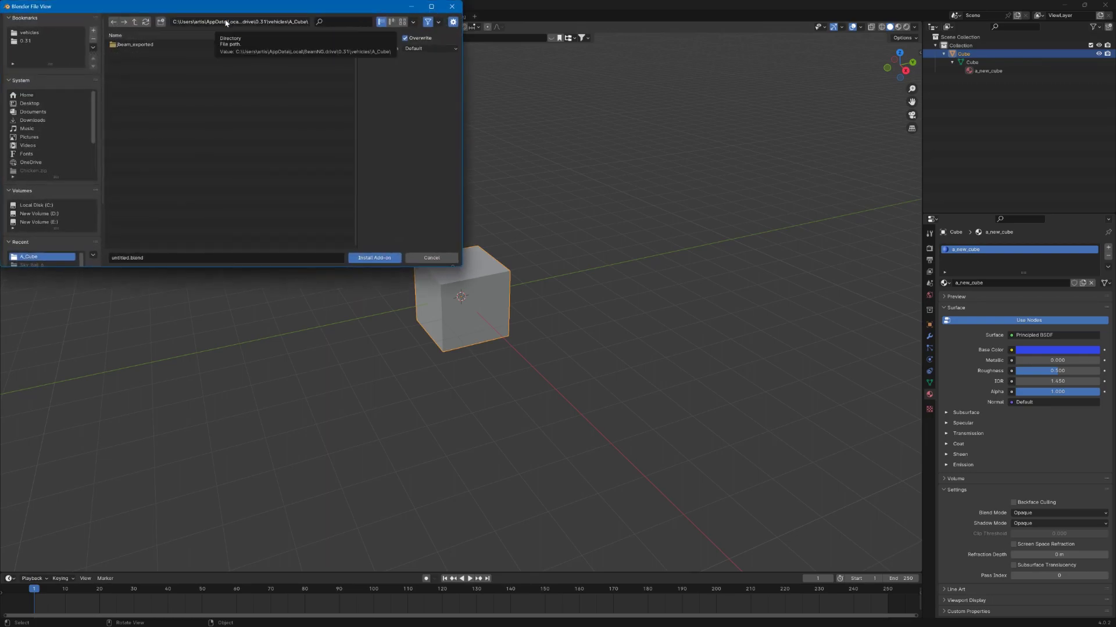
click(44, 119)
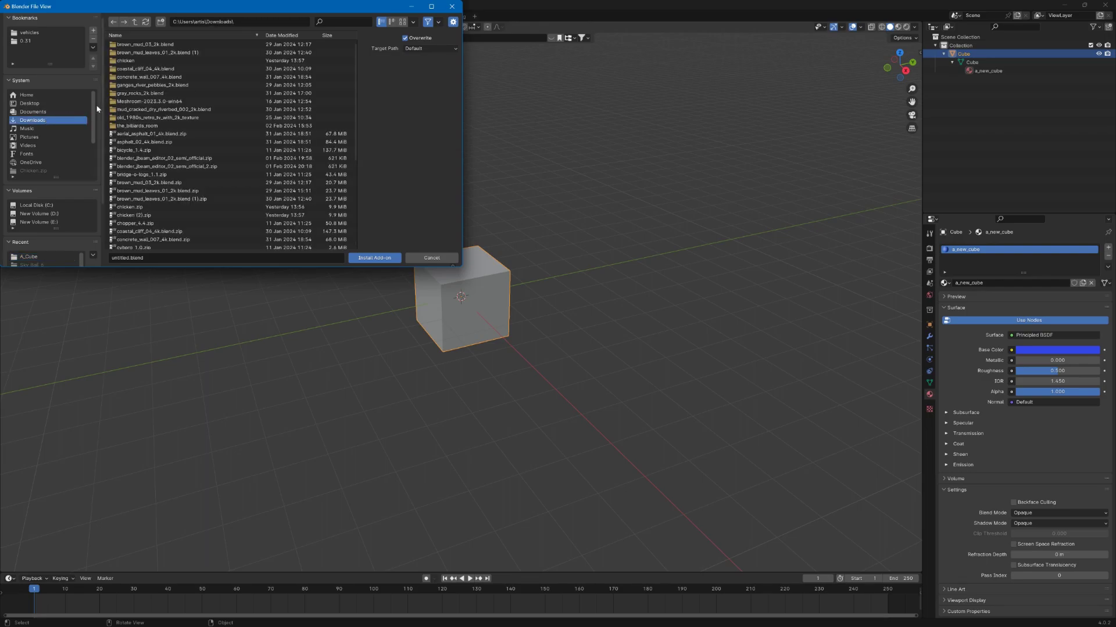
scroll(148, 206, down, 3)
scroll(149, 206, down, 3)
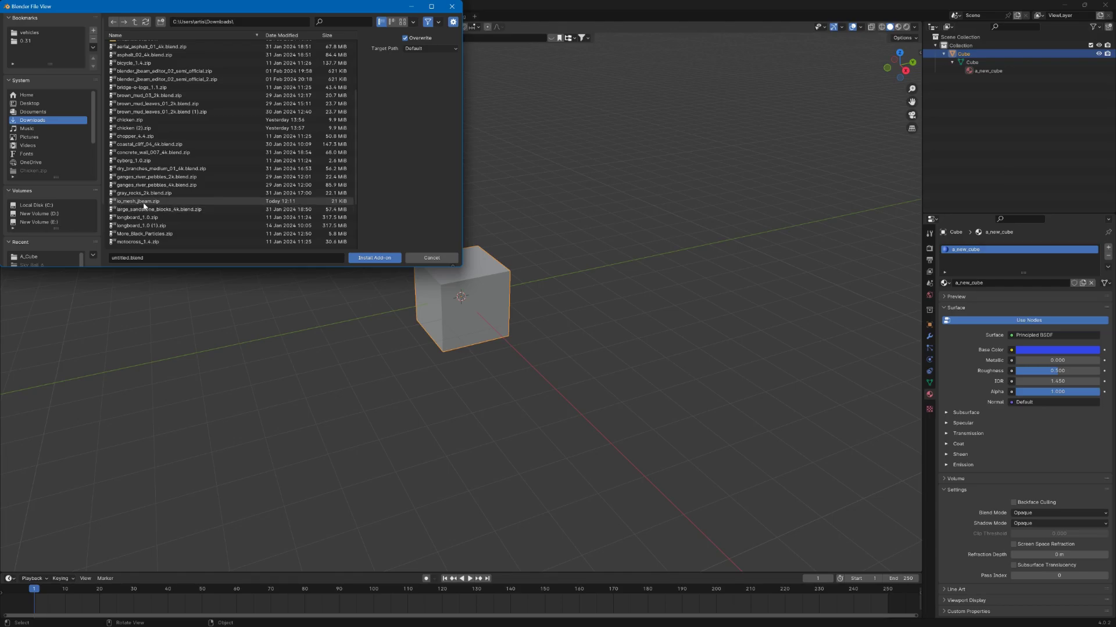
click(151, 203)
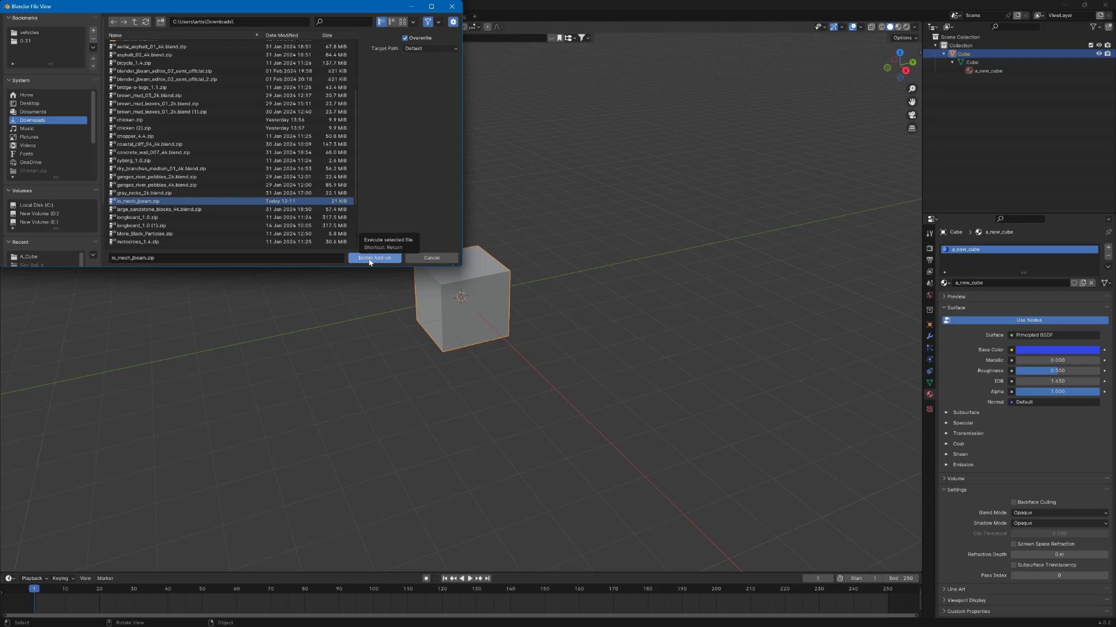
key(Return)
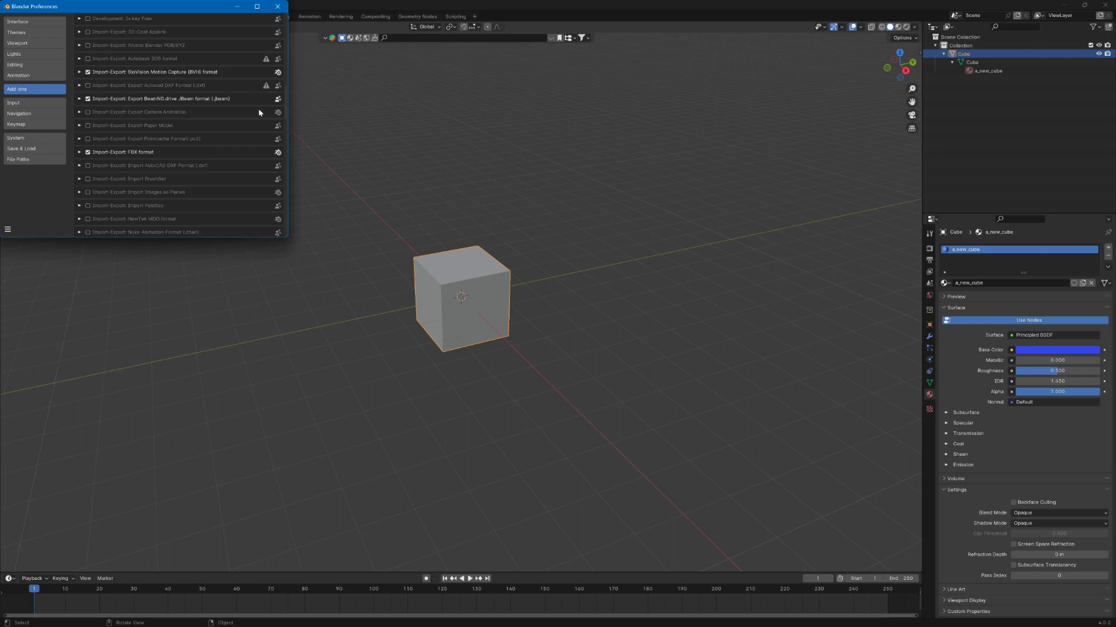
click(280, 7)
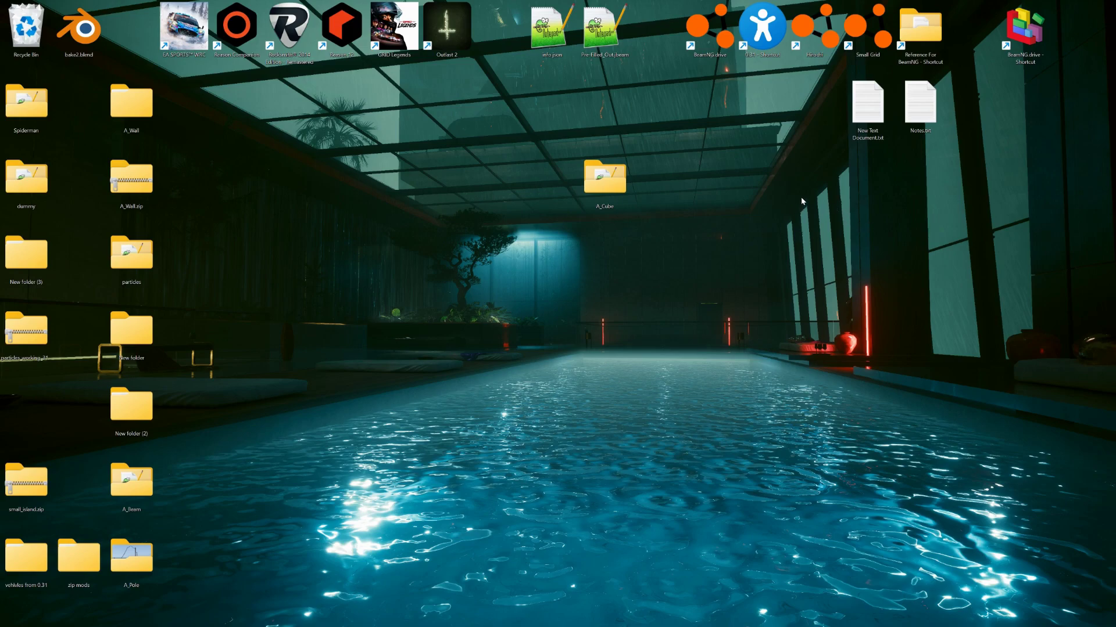
Create an A_Cube folder in BeamNG.drive's 0.31 vehicles folder.
double_click(763, 39)
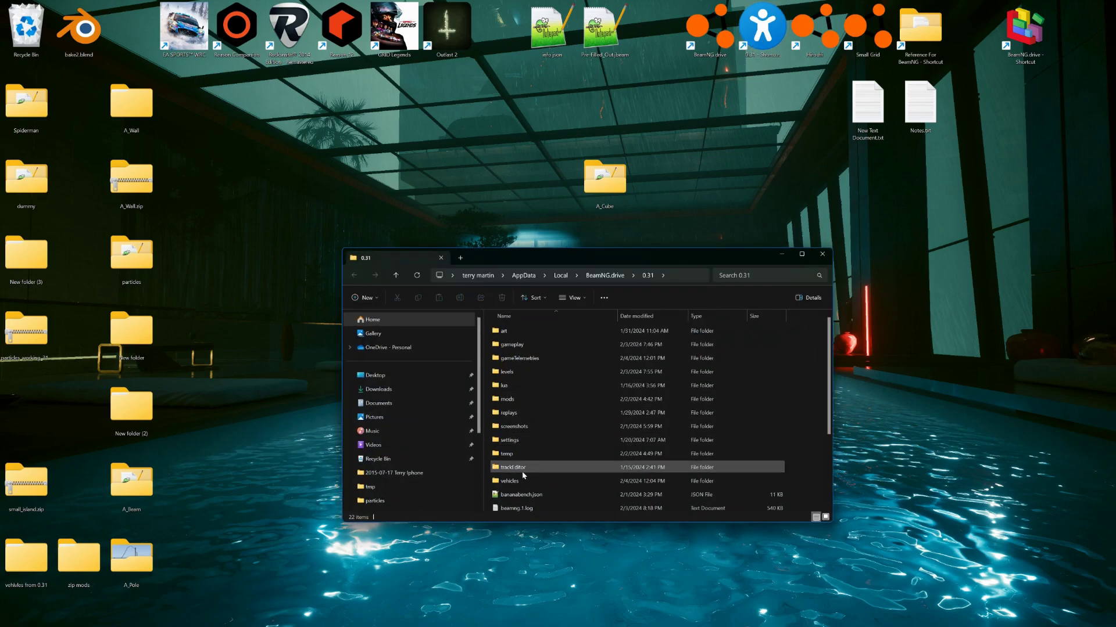
mouse_move(510, 481)
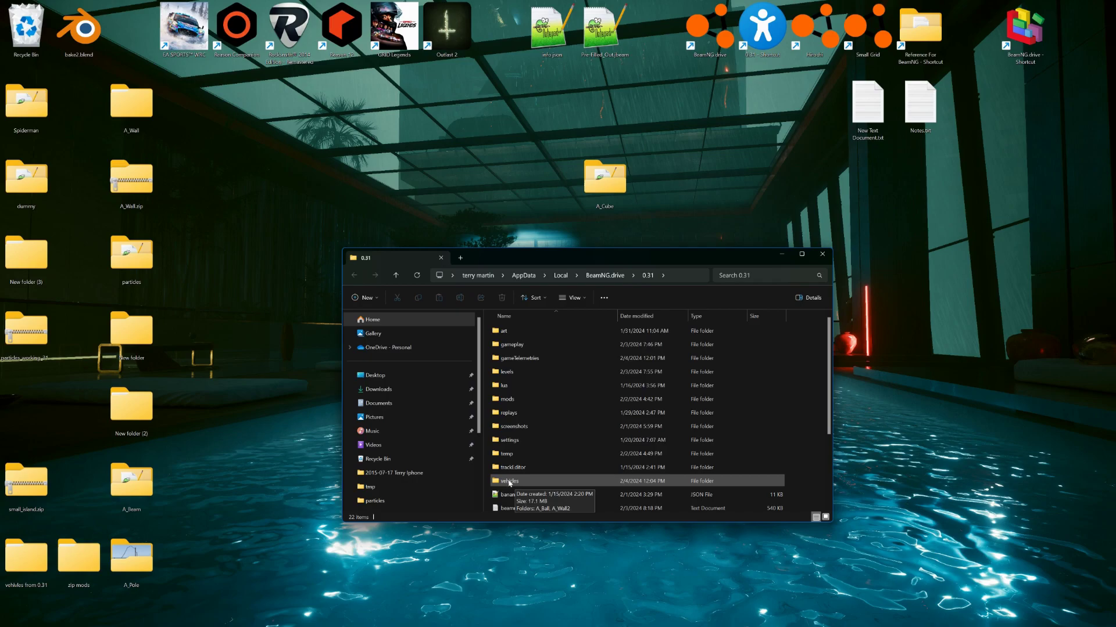
double_click(522, 481)
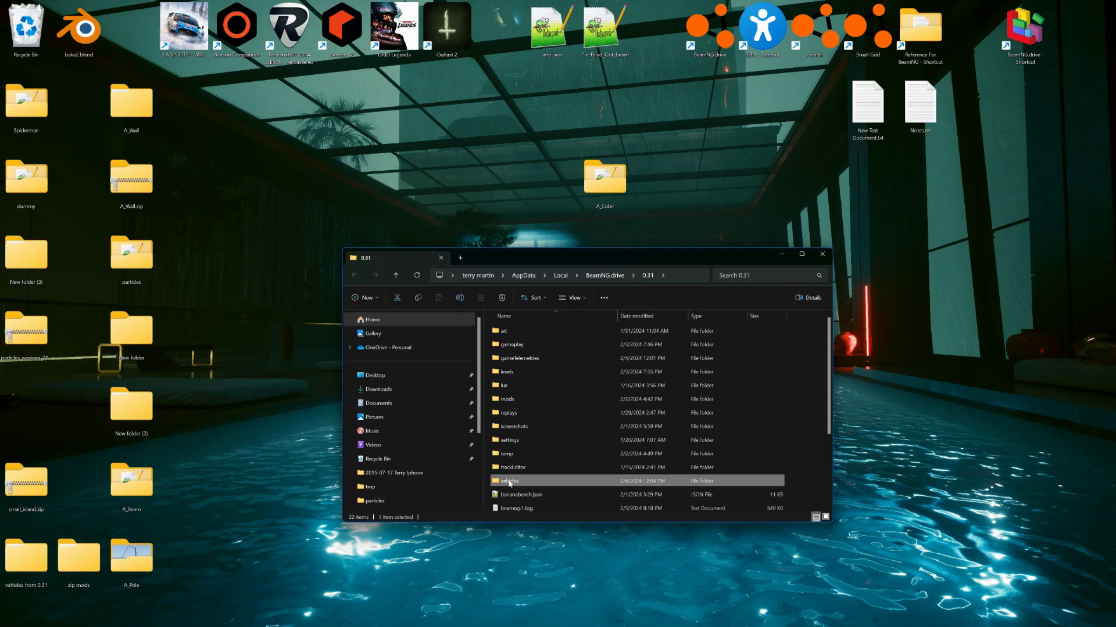
click(366, 299)
click(421, 322)
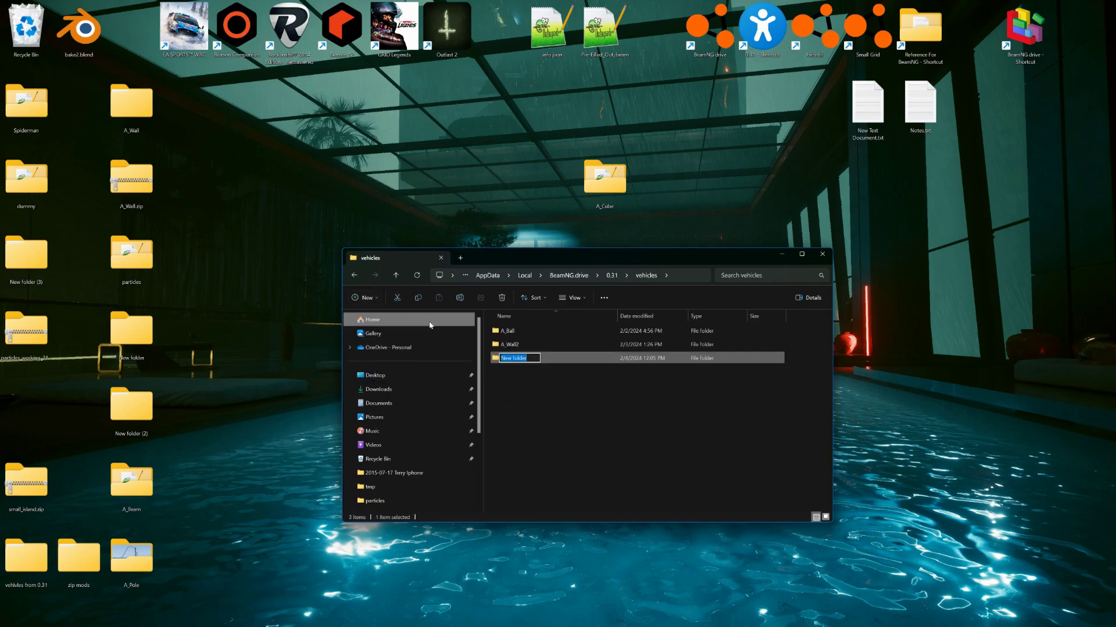
text(A_W)
key(BackSpace)
key(BackSpace)
text(Cube)
click(508, 410)
Paste info.json into the A_Cube folder.
double_click(514, 357)
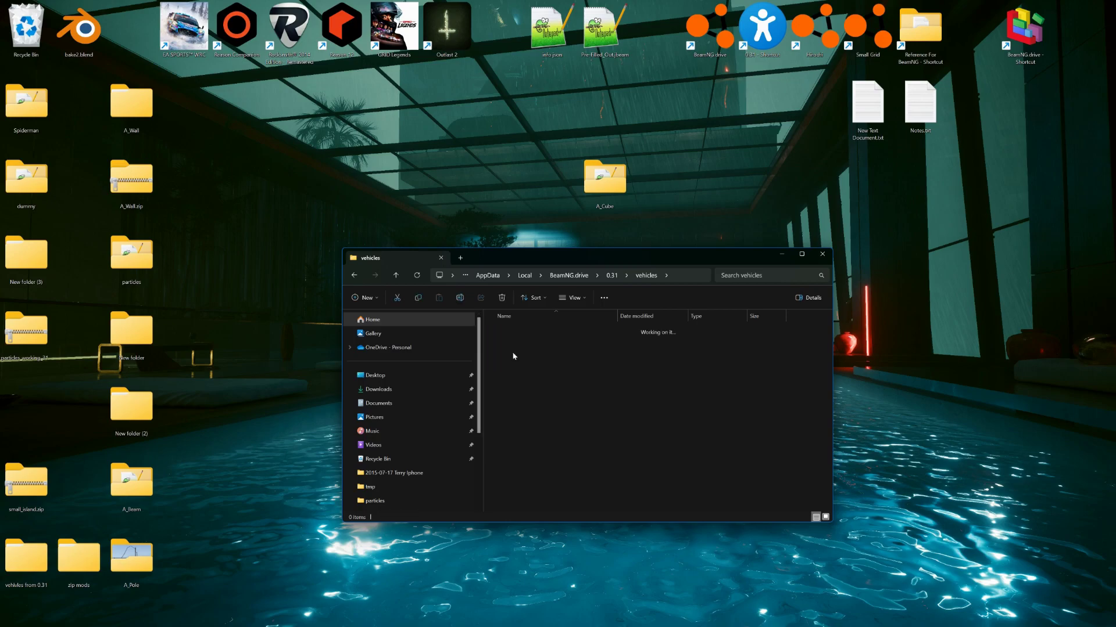
right_drag(551, 34, 587, 398)
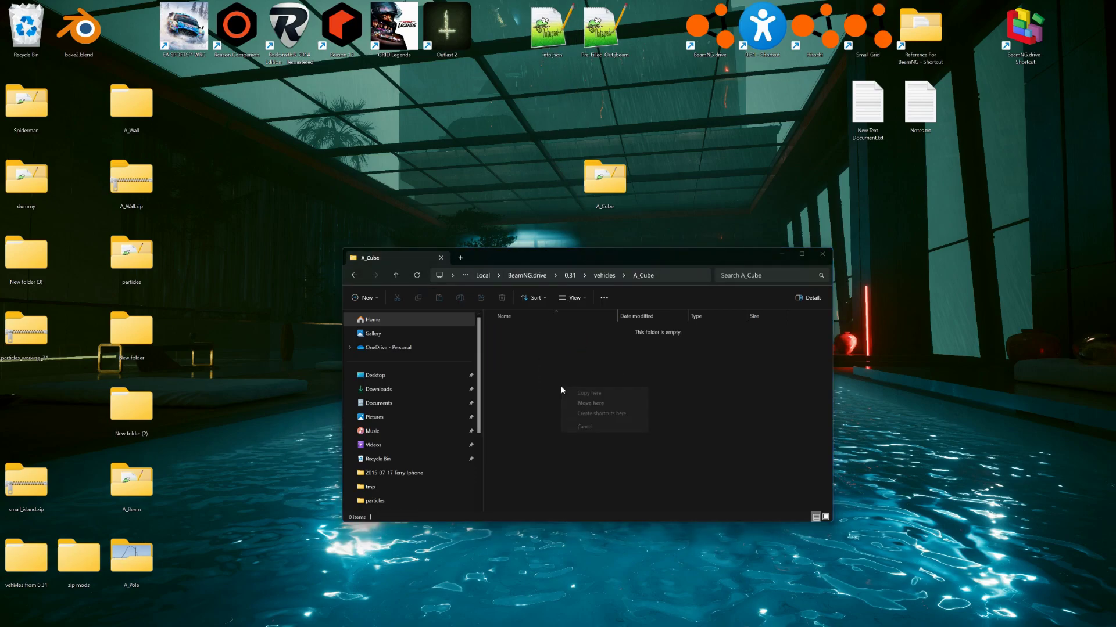
click(586, 394)
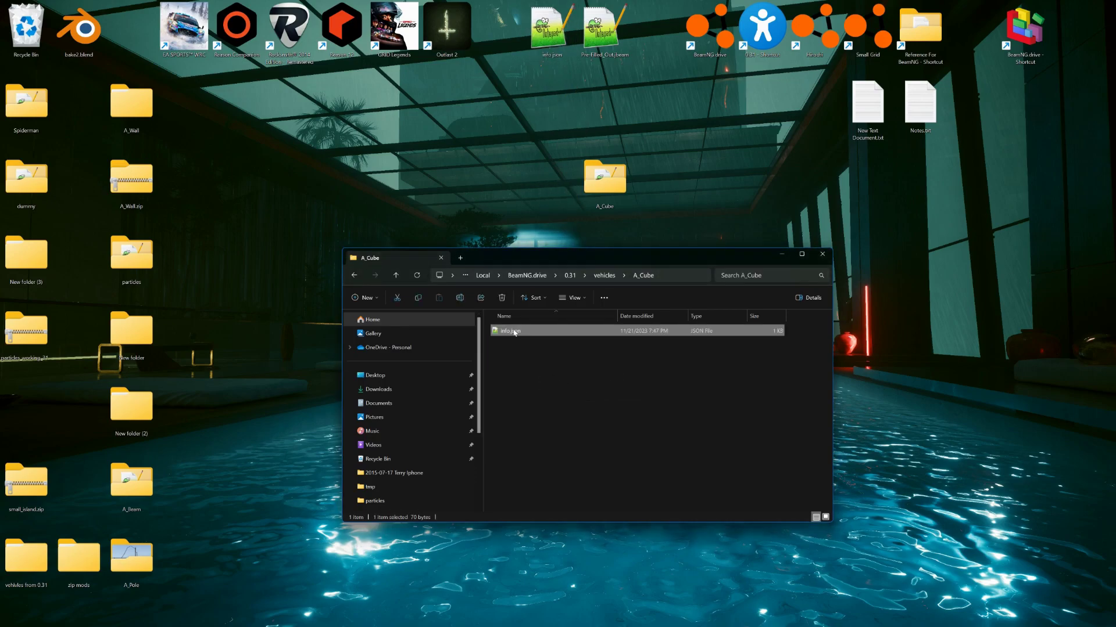
Edit info.json in Notepad++ so Name is A_Cube and Type changes from Prop to Car.
double_click(515, 332)
drag(242, 119, 4, 31)
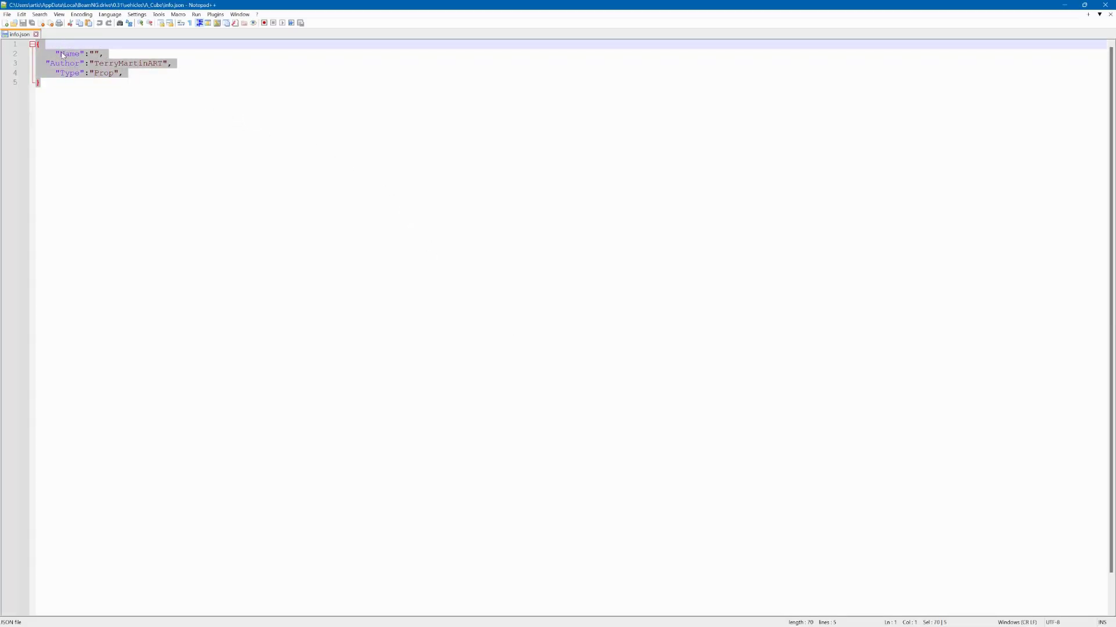
click(109, 104)
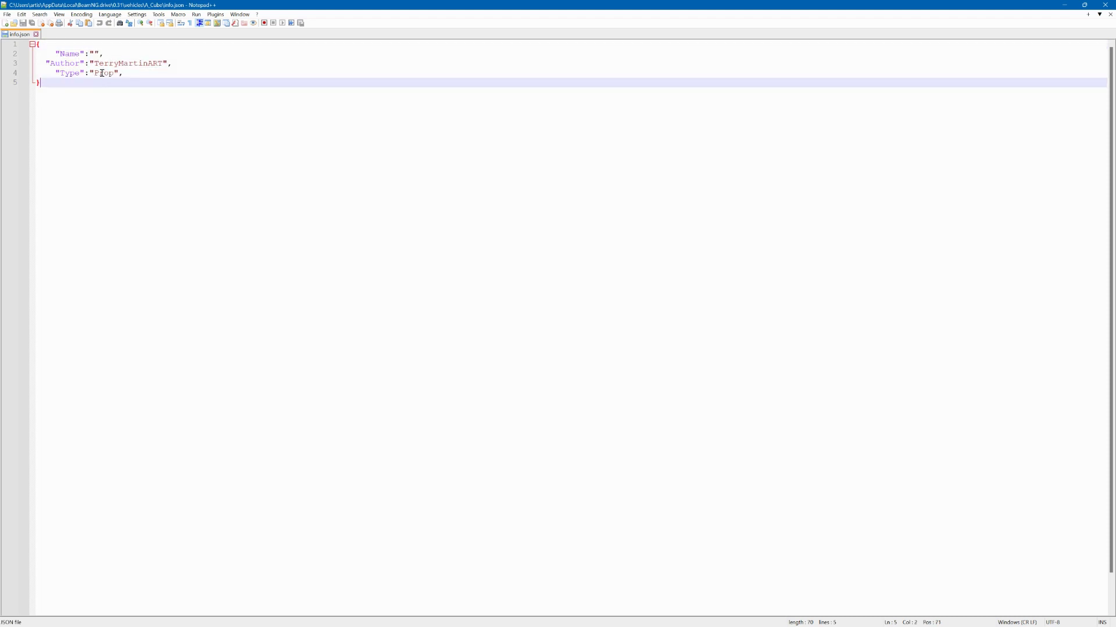
click(93, 53)
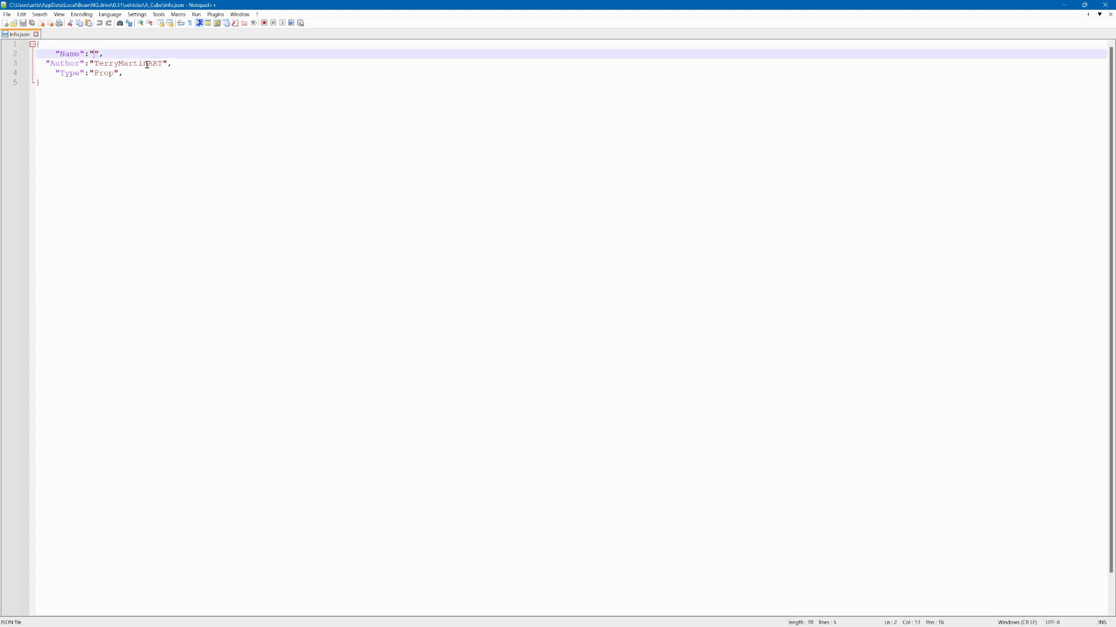
text(A_Cub)
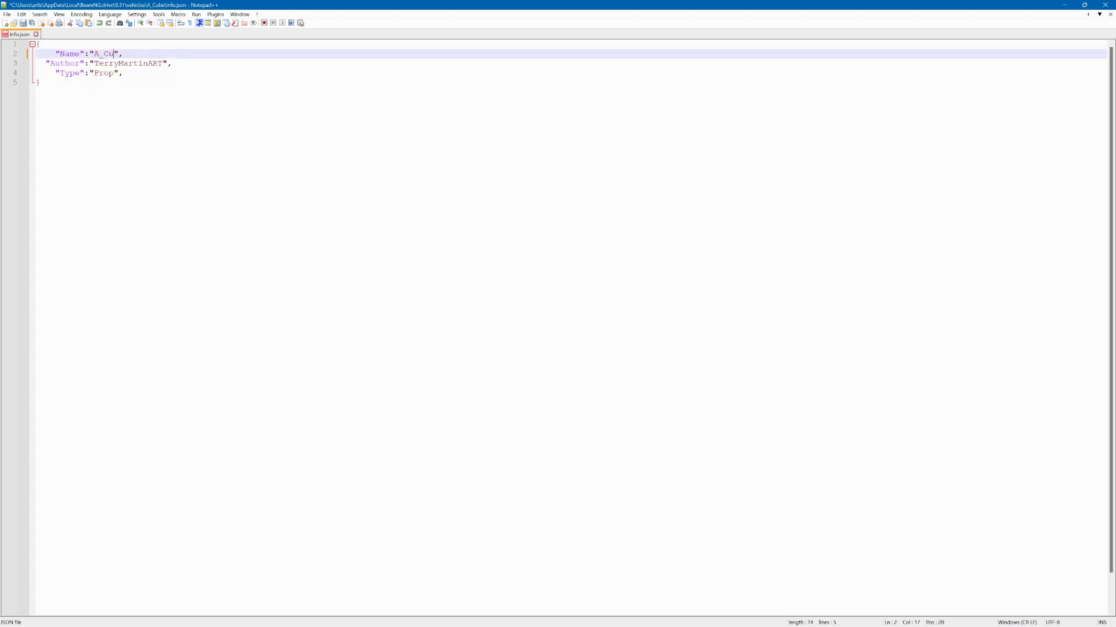
text(e)
drag(97, 63, 161, 63)
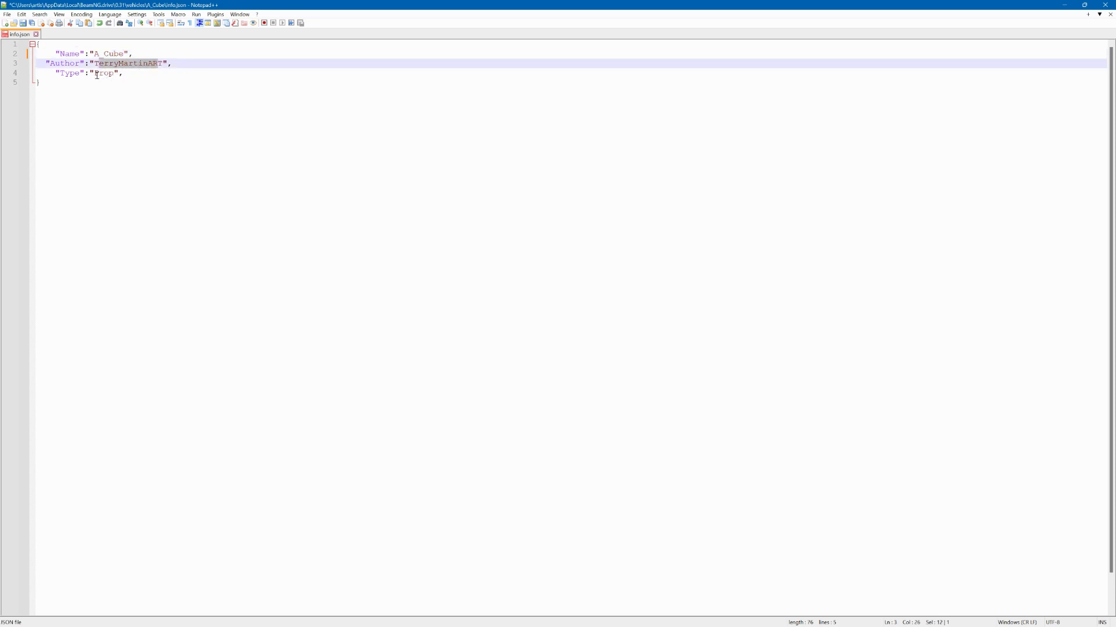
drag(94, 74, 116, 74)
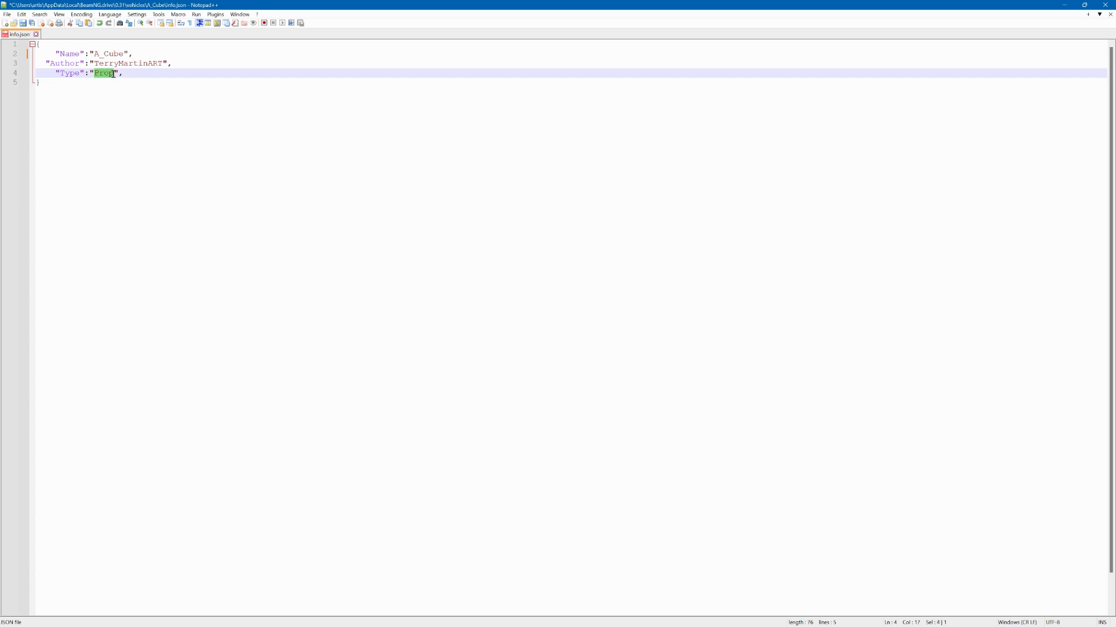
text(Car)
Save info.json, then delete the Camera and Light in Blender's outliner.
click(24, 23)
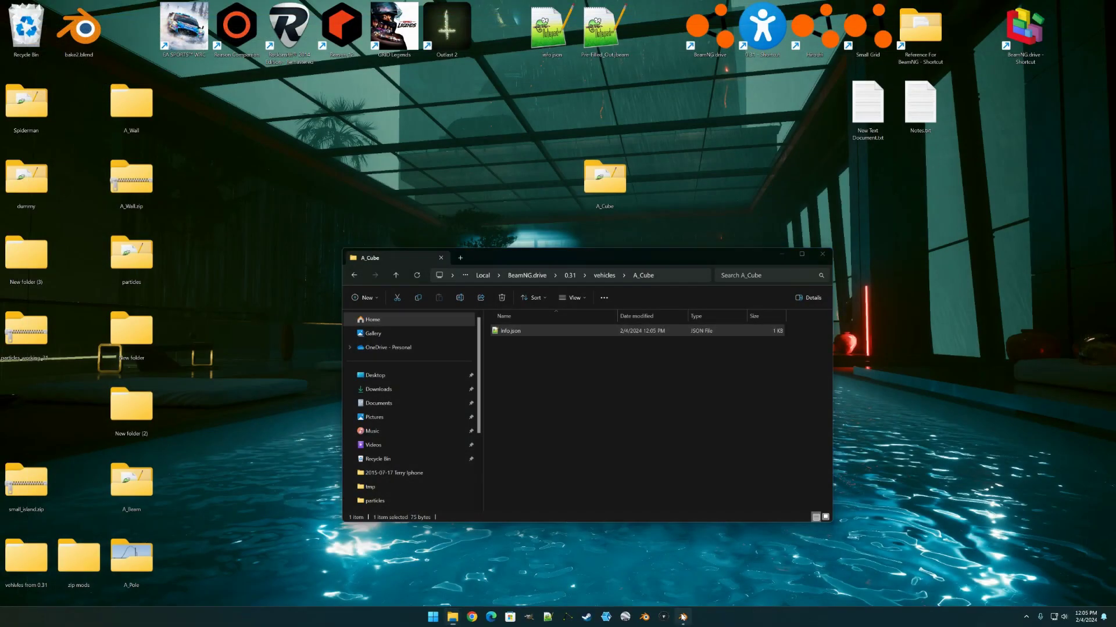
click(683, 616)
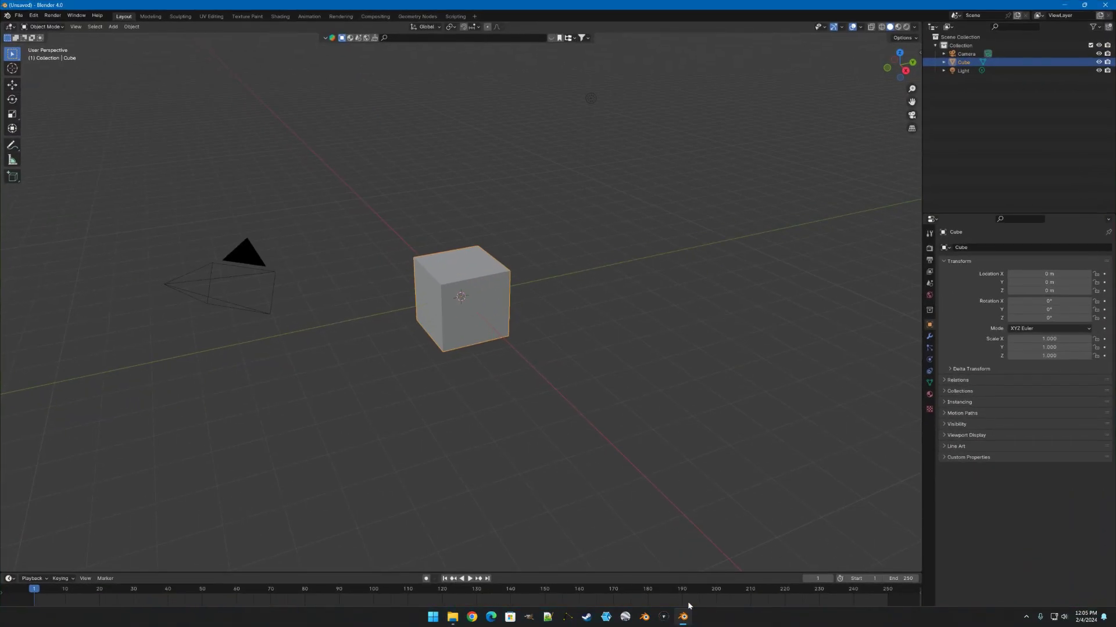
click(963, 70)
click(965, 53)
key(Delete)
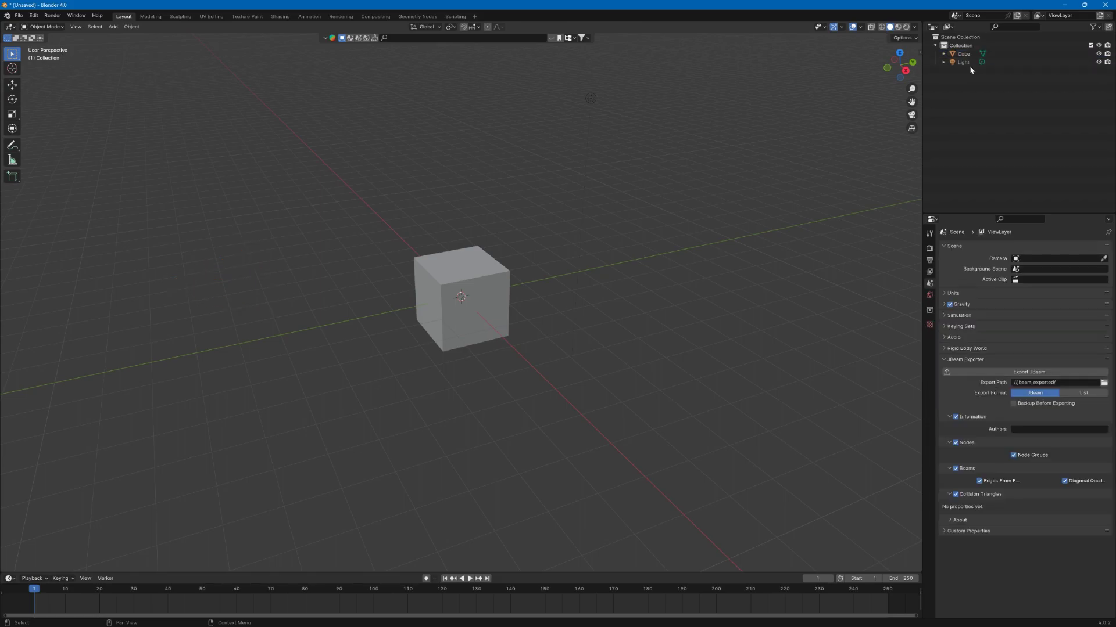
click(963, 62)
key(Delete)
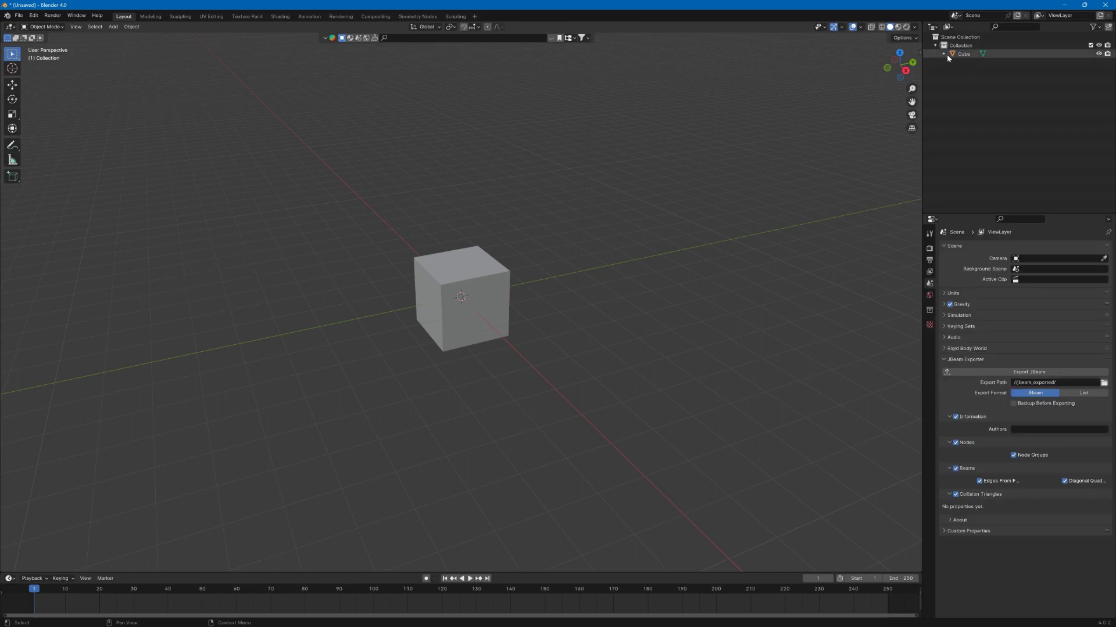
click(943, 55)
Rename the Cube's material to a_new_cube.
click(951, 62)
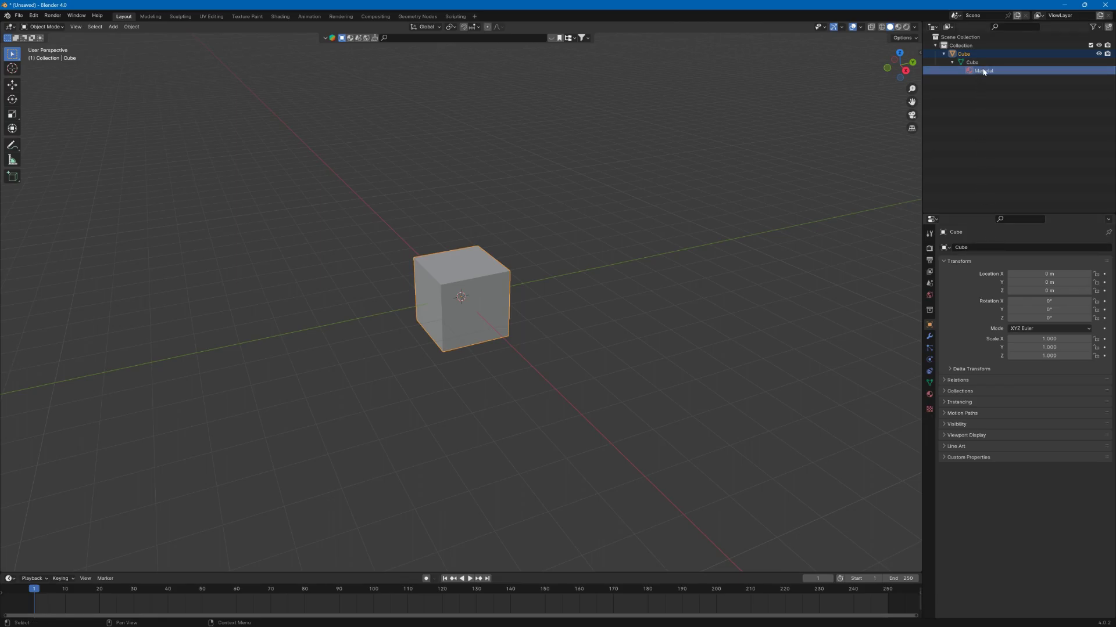
double_click(982, 70)
text(a_new)
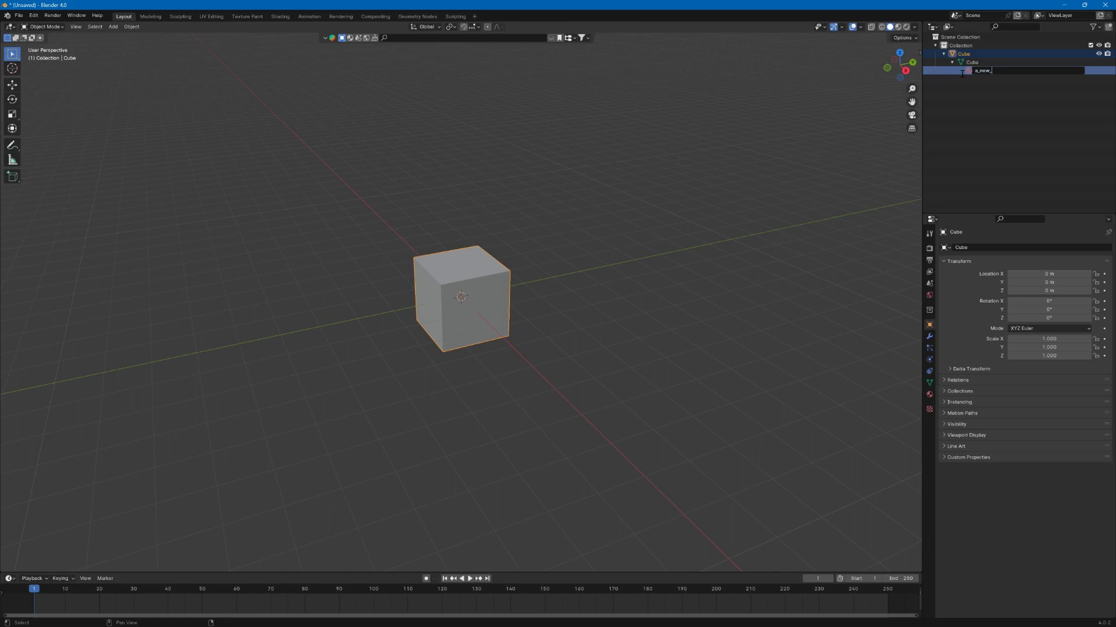
text(_cube)
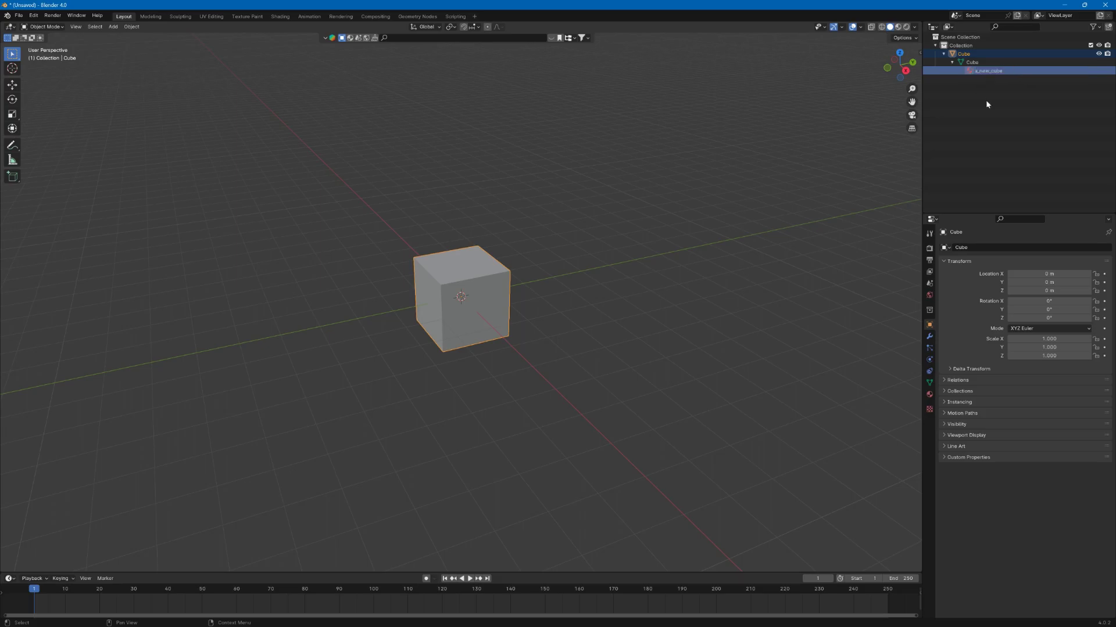
key(Return)
Set the a_new_cube material's base colour to blue.
click(929, 394)
click(1093, 352)
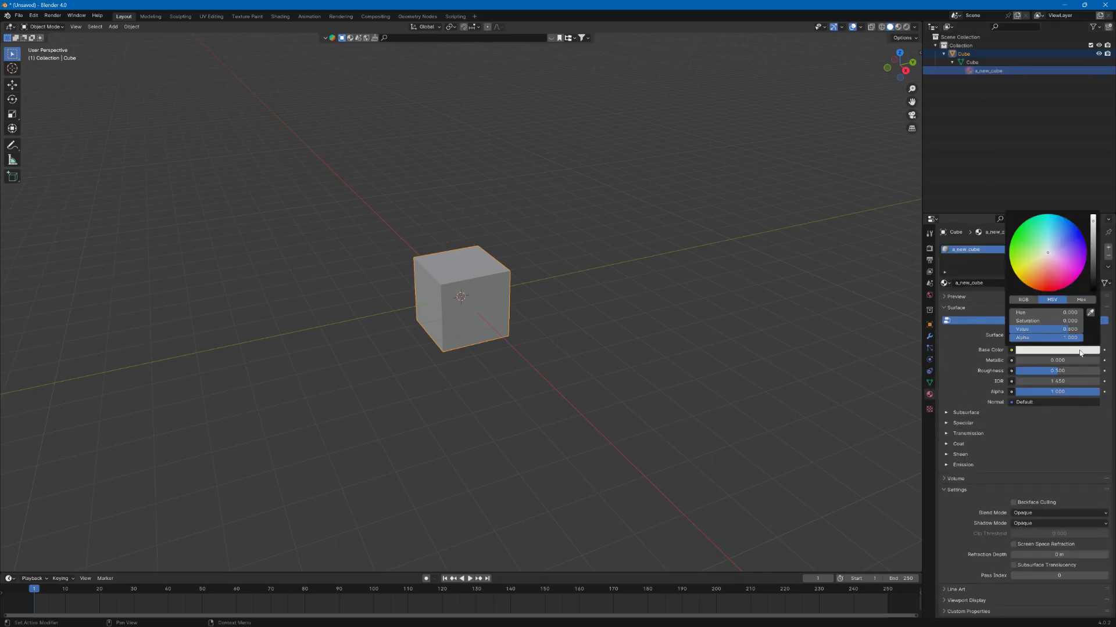
click(1046, 317)
click(670, 149)
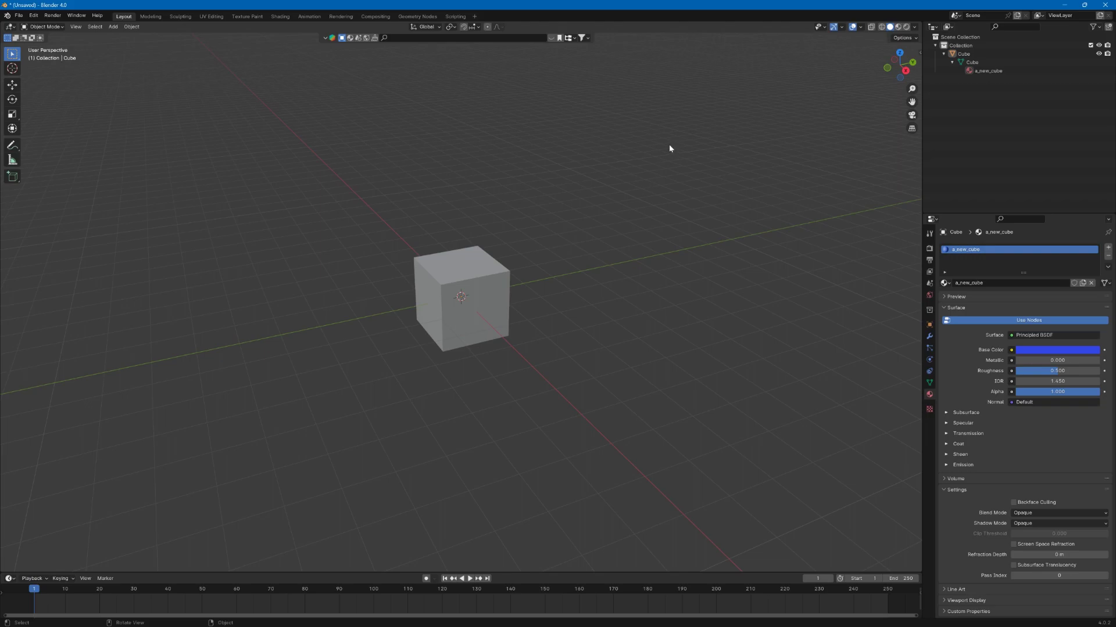
Save the scene as untitled.blend in the A_Cube folder.
click(18, 16)
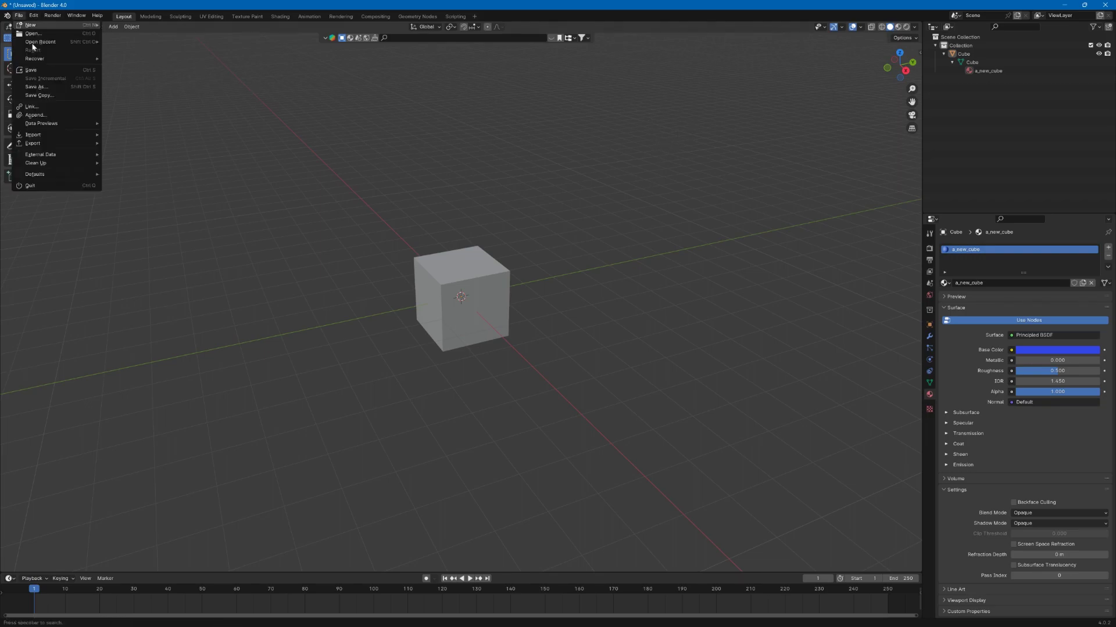
click(39, 86)
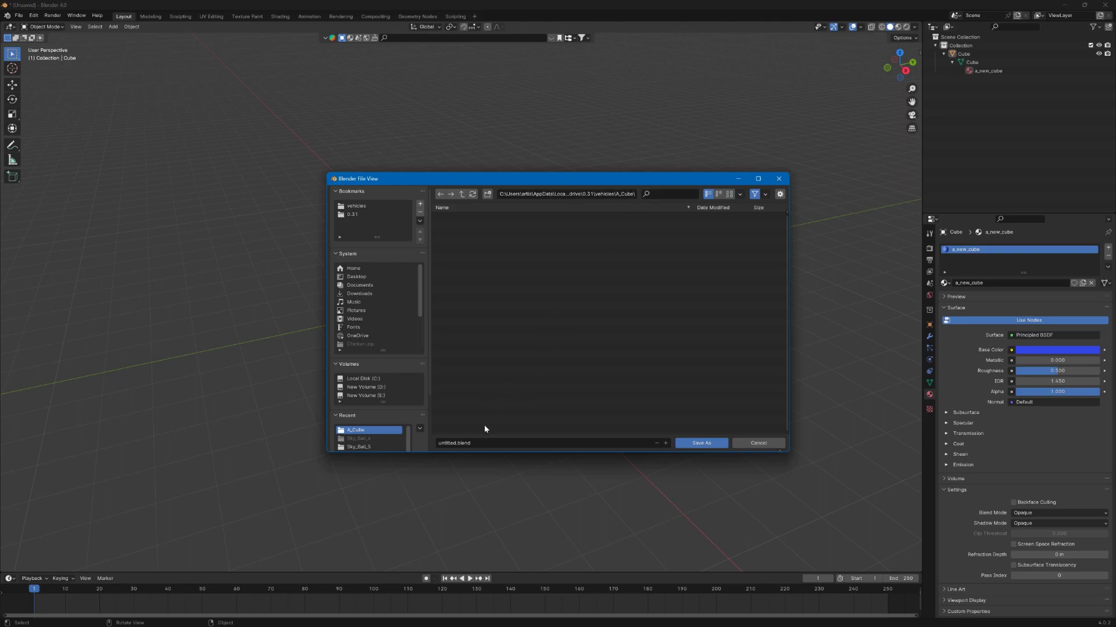
click(697, 443)
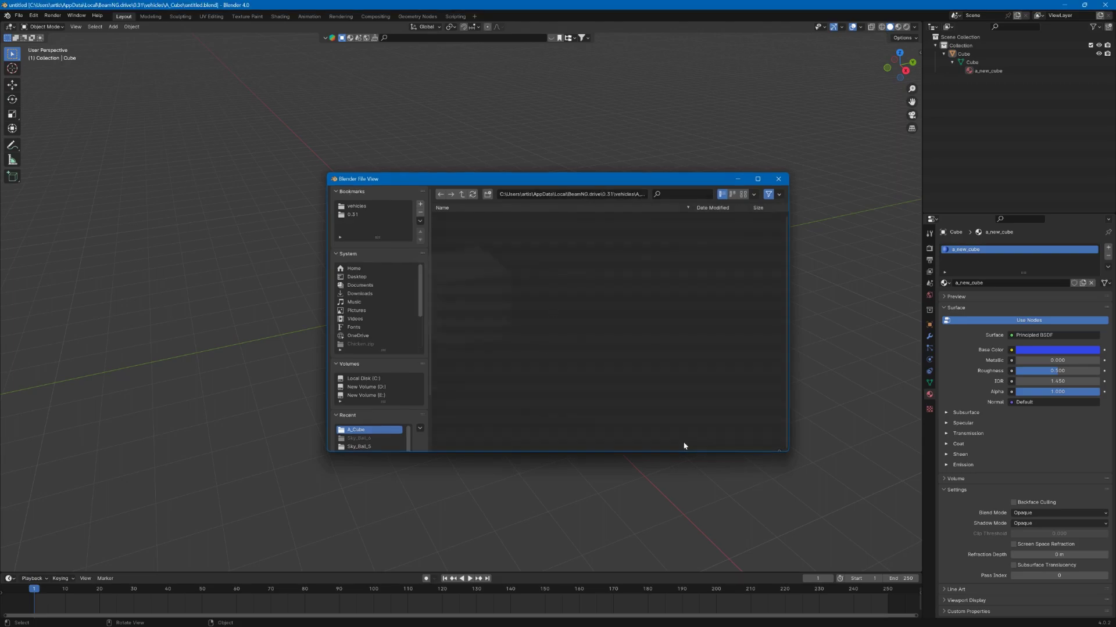
click(490, 287)
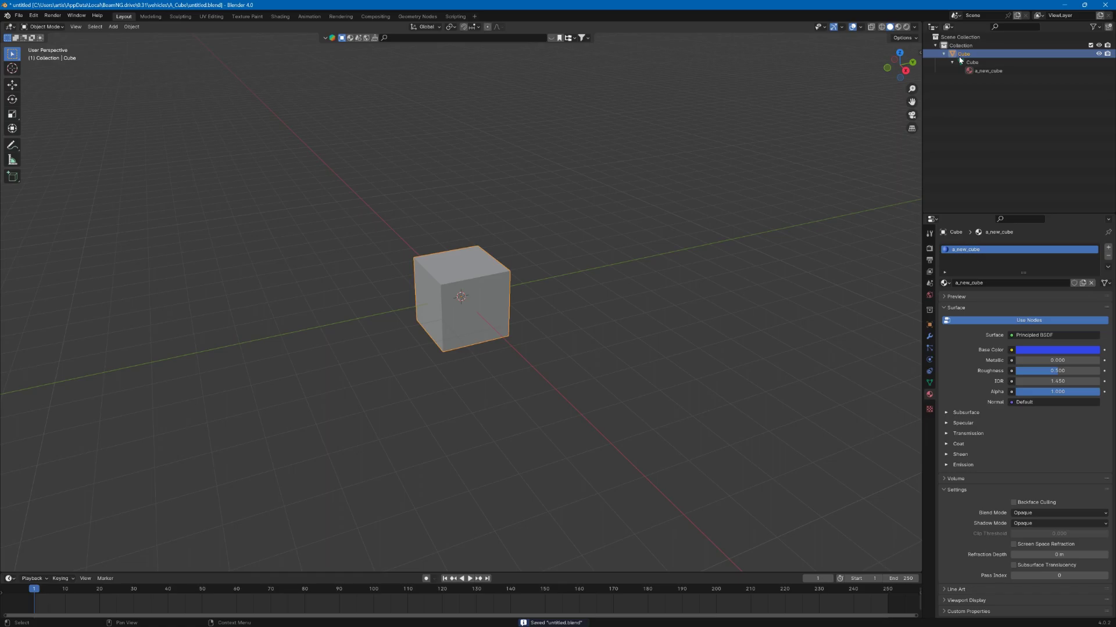
Export the cube as untitled.dae (Collada) into the A_Cube folder.
click(18, 16)
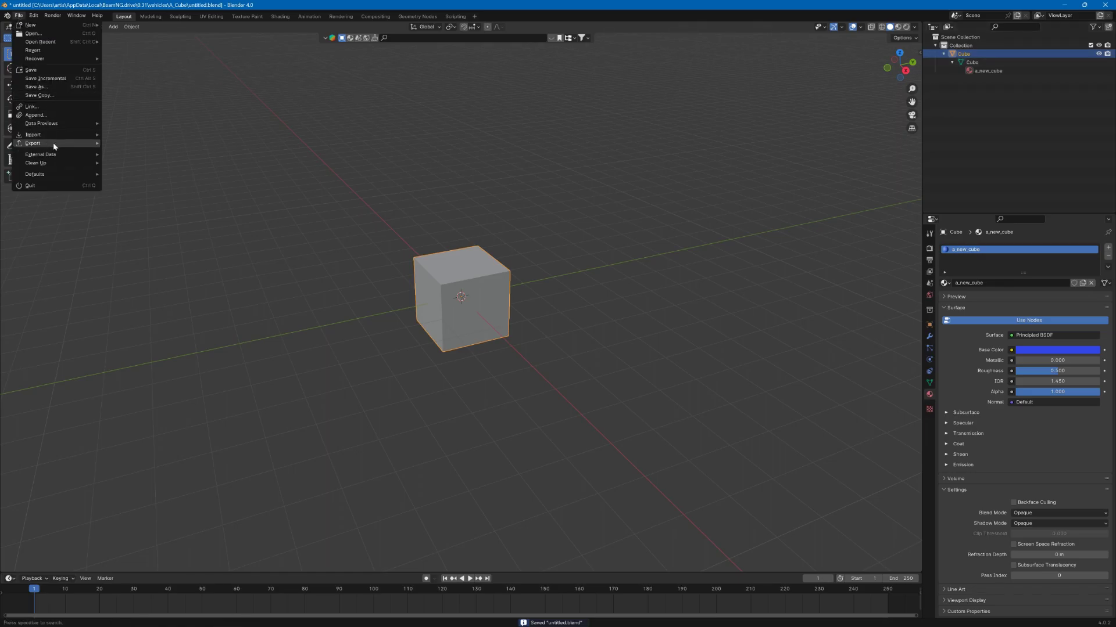
click(125, 147)
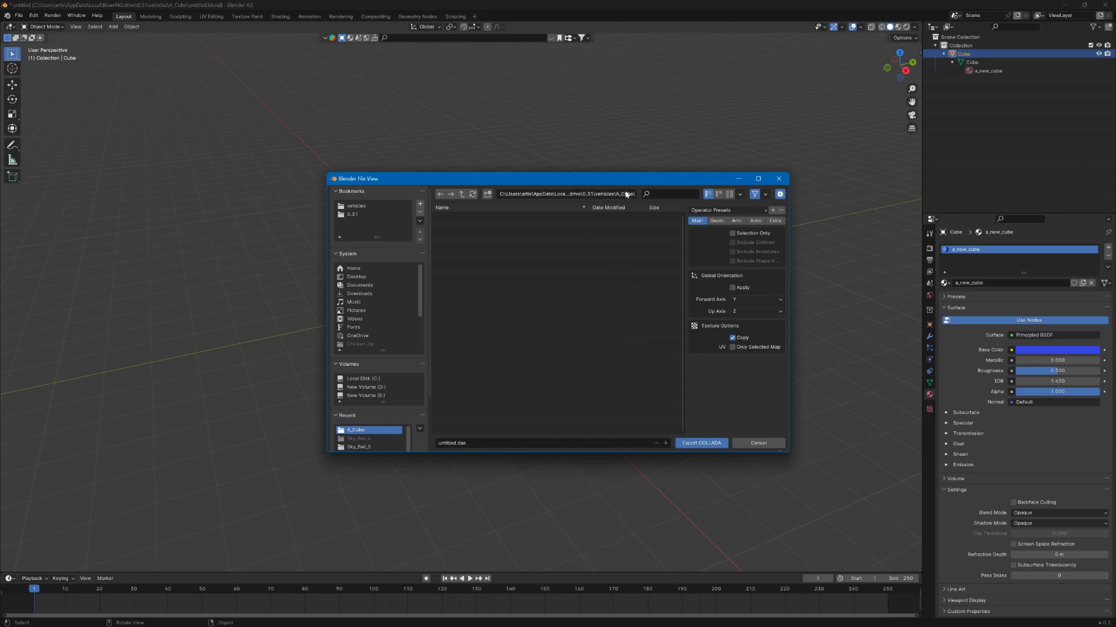
click(702, 445)
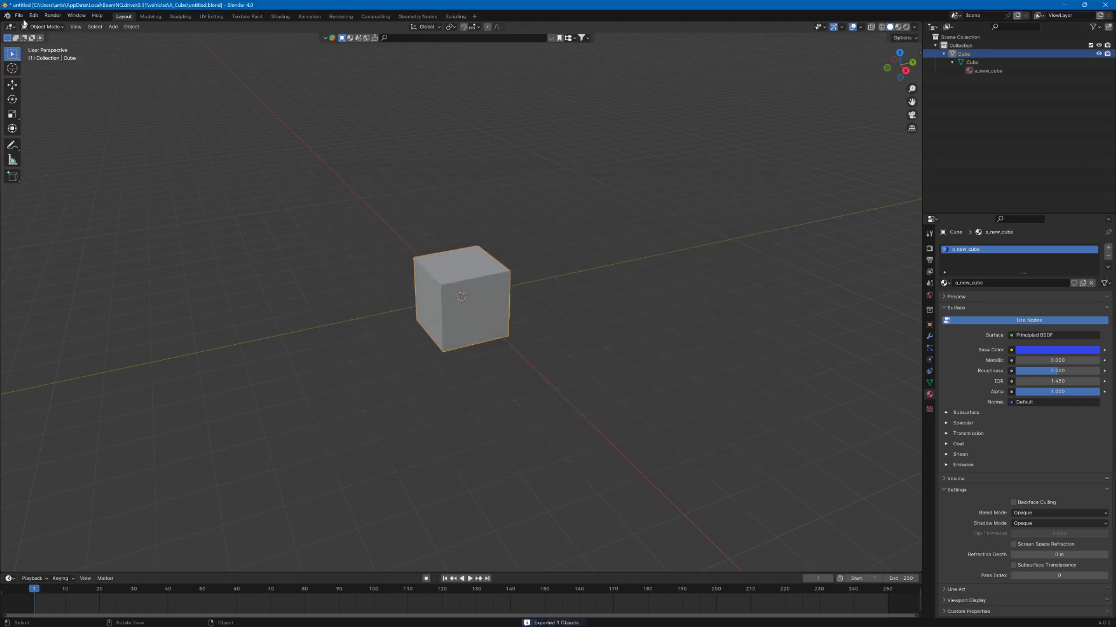
Export the Cube as a JBeam file, then minimize Blender.
click(19, 16)
mouse_move(36, 142)
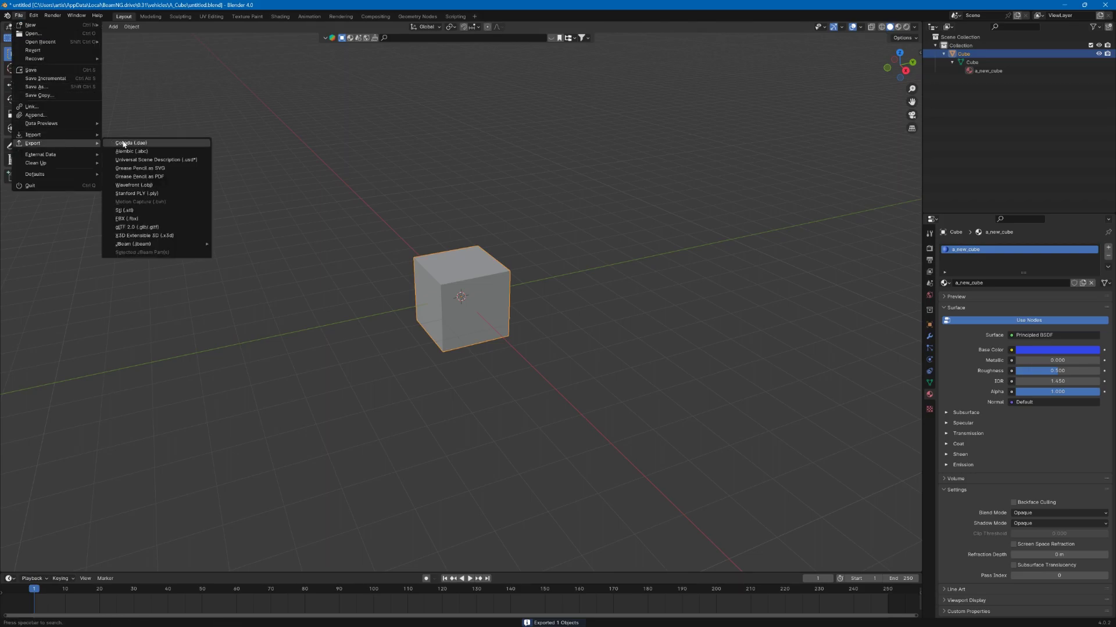
mouse_move(135, 243)
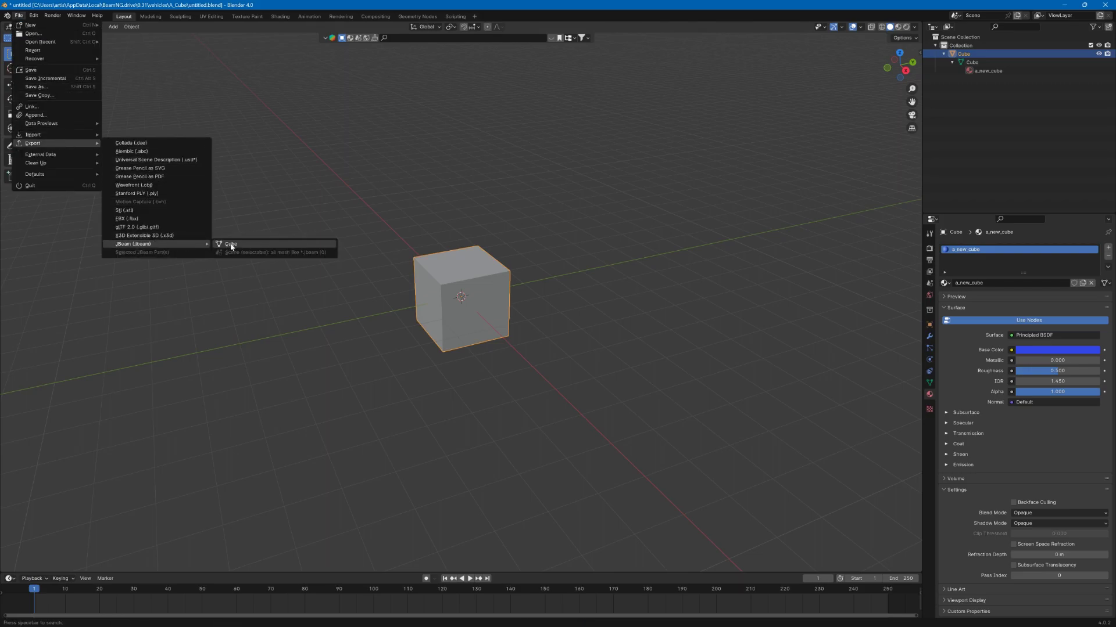
click(230, 245)
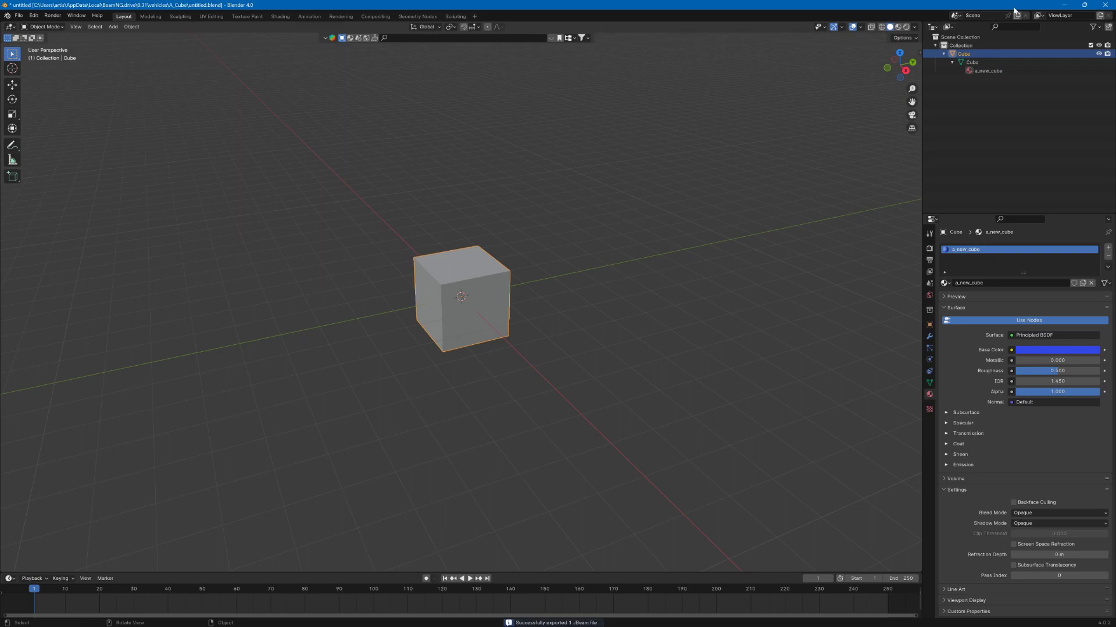
click(1059, 5)
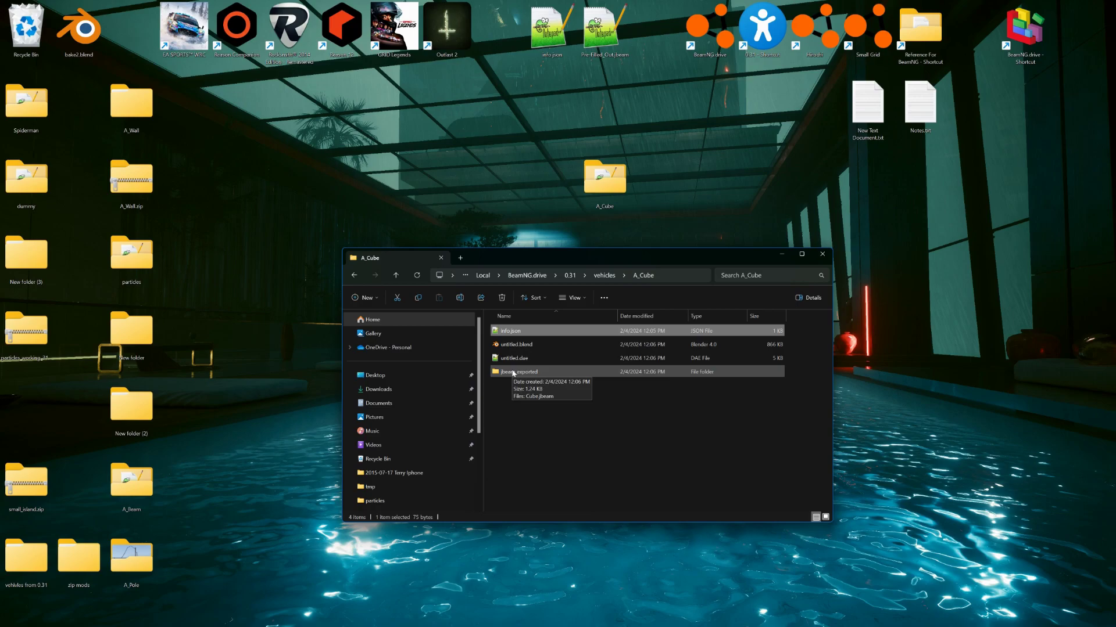
Copy Cube.jbeam from jbeam_exported and paste it into the A_Cube folder.
double_click(513, 372)
right_click(514, 333)
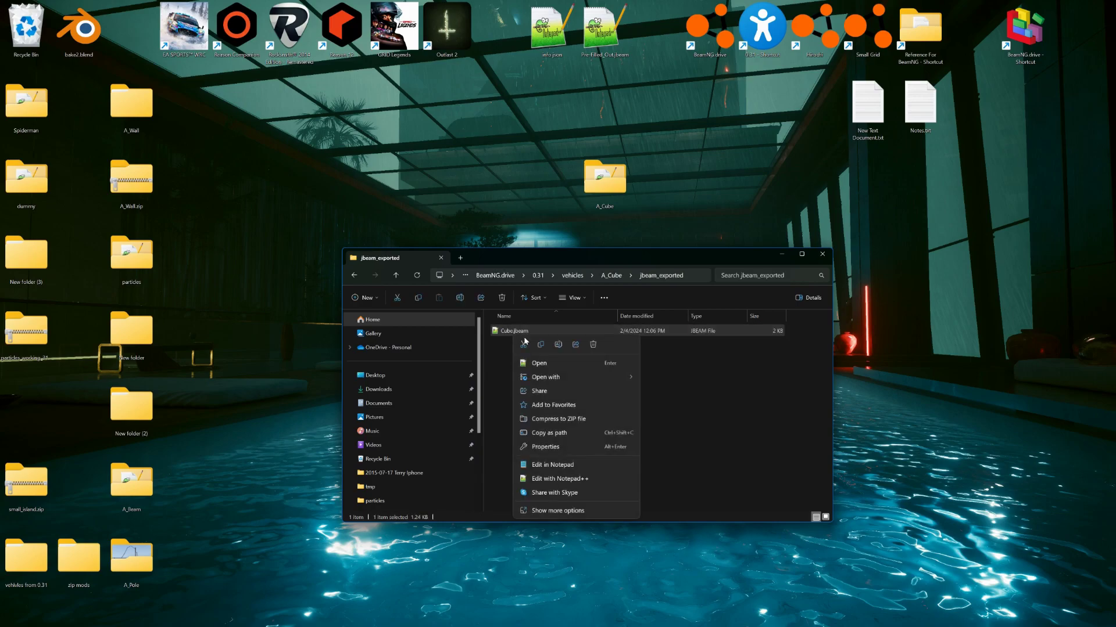
click(540, 348)
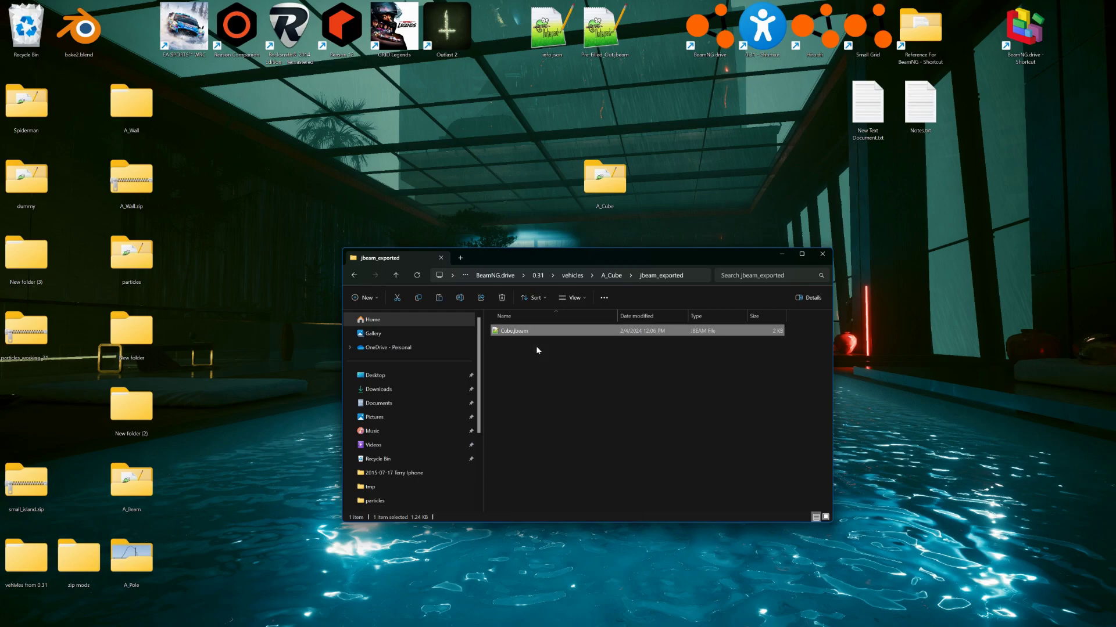
click(613, 276)
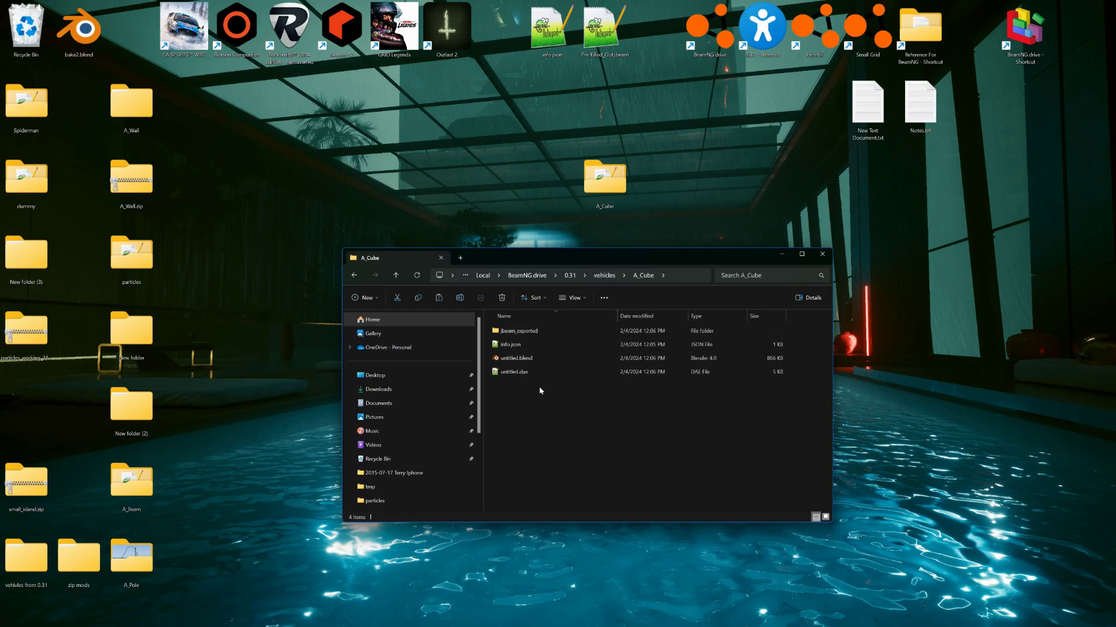
right_click(549, 397)
click(551, 399)
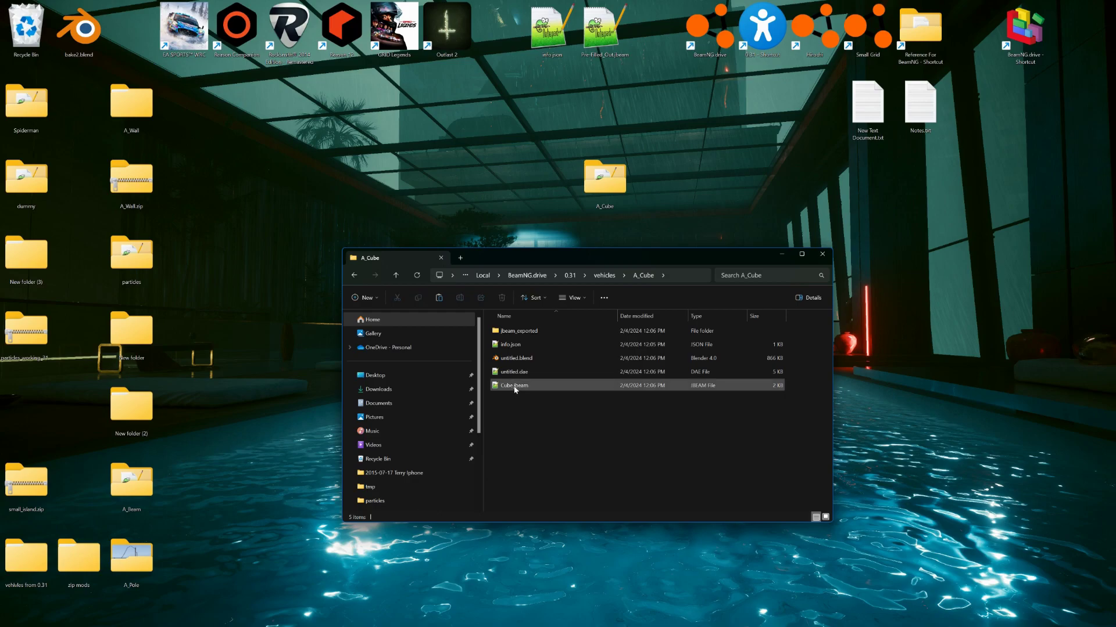
Open the exported Cube.jbeam and add blank lines after the slotType line.
double_click(515, 388)
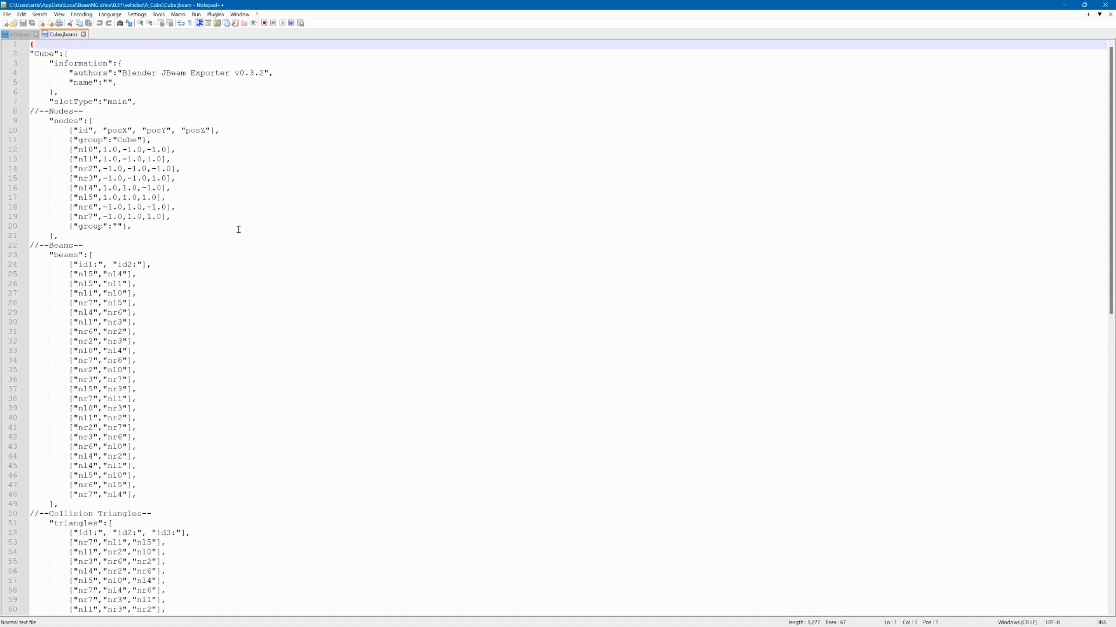
click(142, 102)
key(Return)
key(Return)
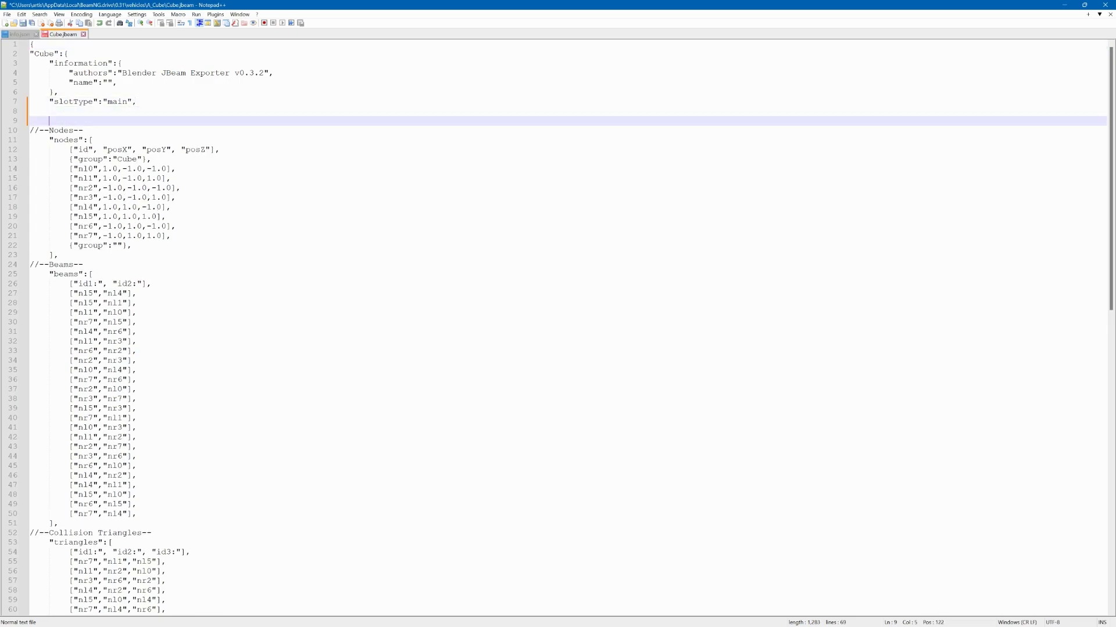
key(Return)
key(Return)
key(Return)
key(Return)
key(Return)
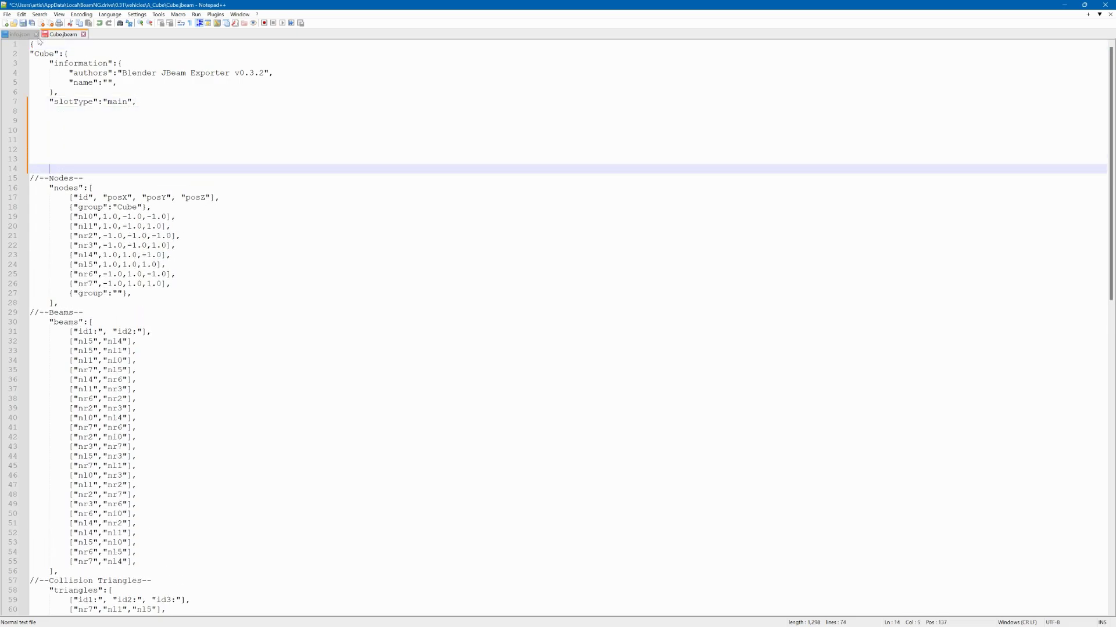
Minimize Notepad++ and open the reference Cube.jbeam from the desktop A_Cube folder.
click(1059, 5)
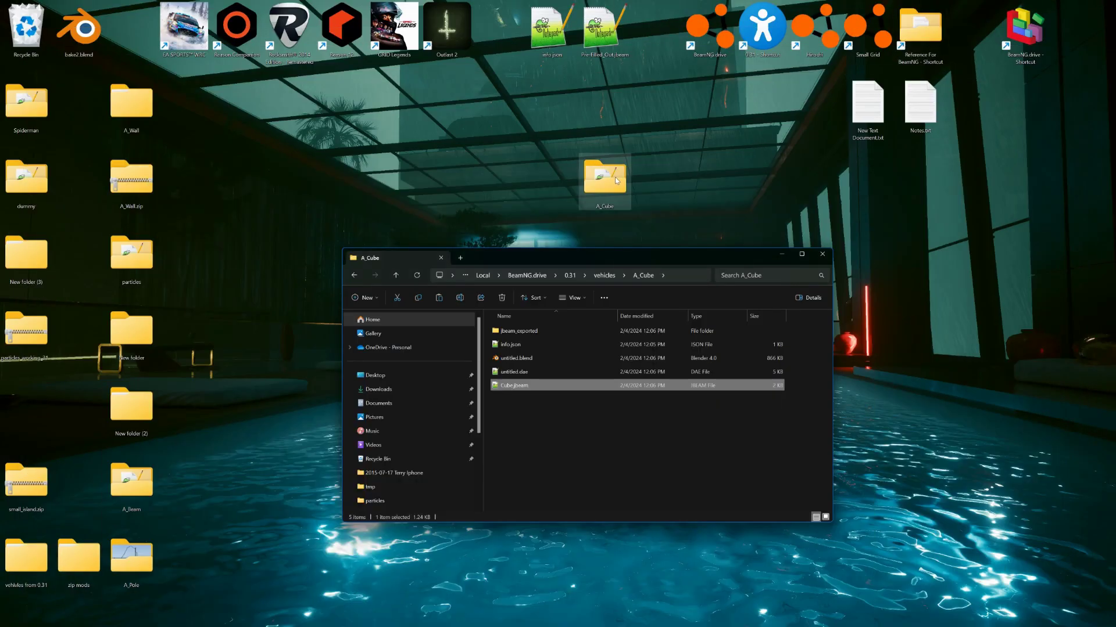
double_click(605, 179)
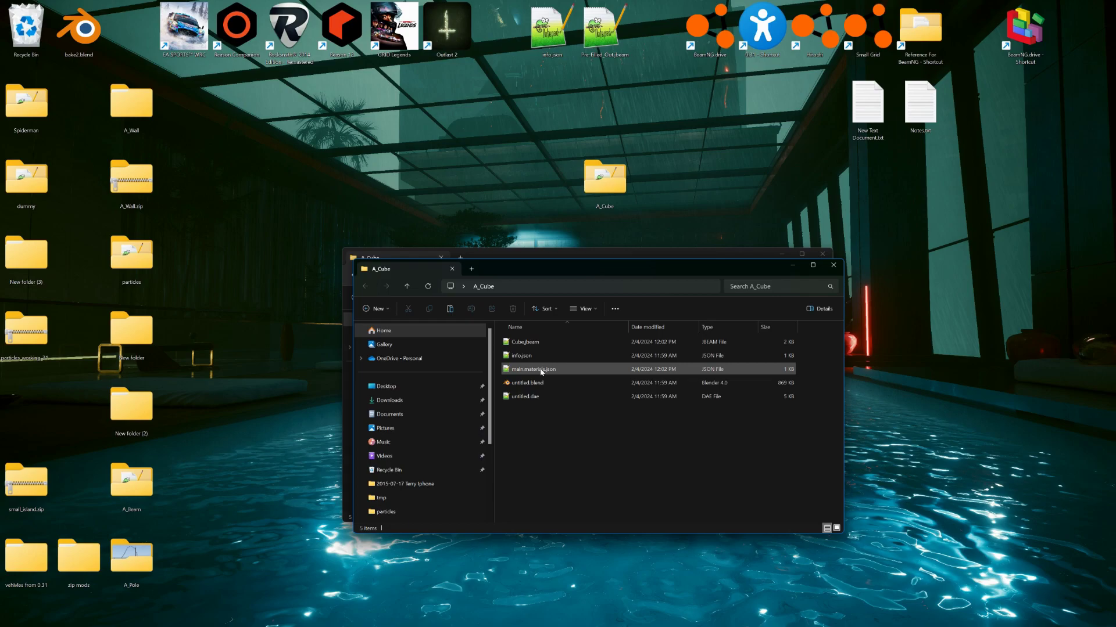
click(530, 344)
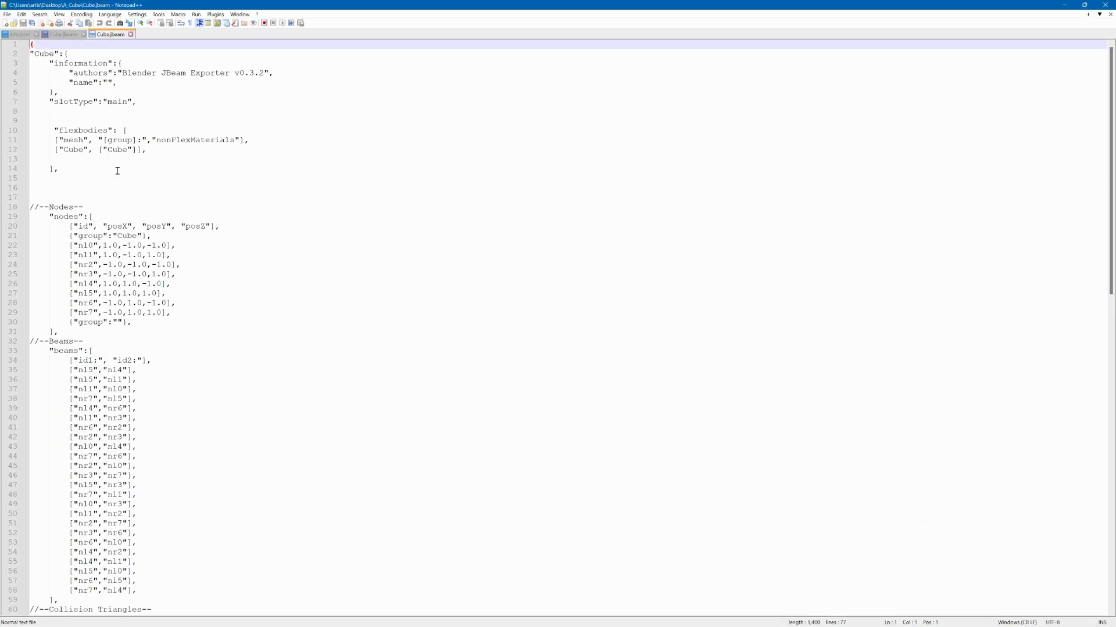
Paste the reference flexbodies block at line 10 of the exported Cube.jbeam.
drag(120, 168, 2, 130)
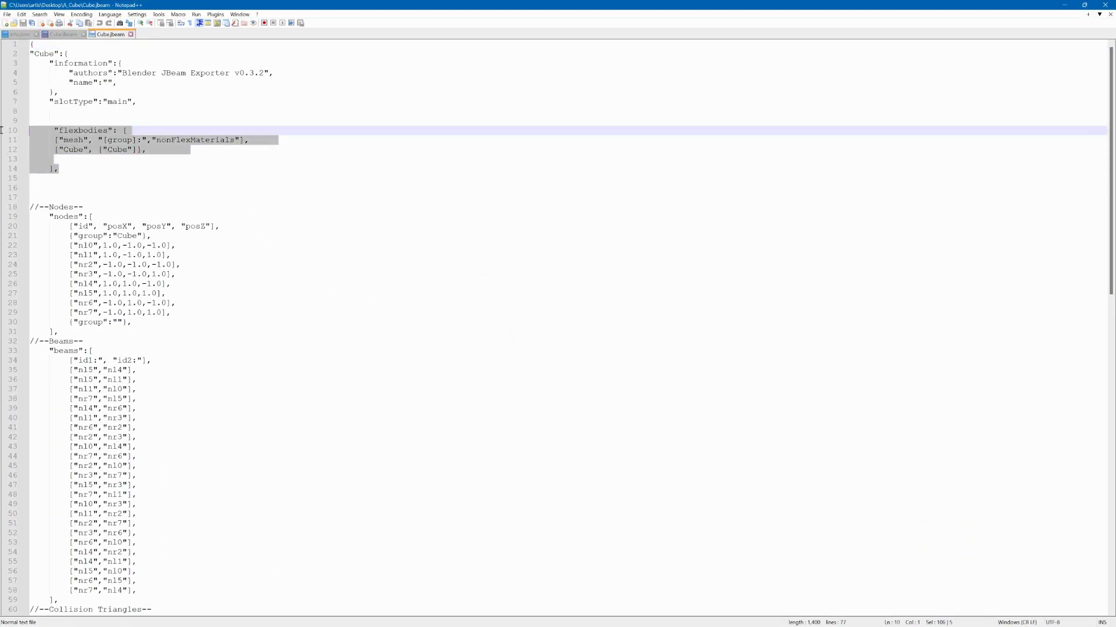
click(69, 36)
click(36, 131)
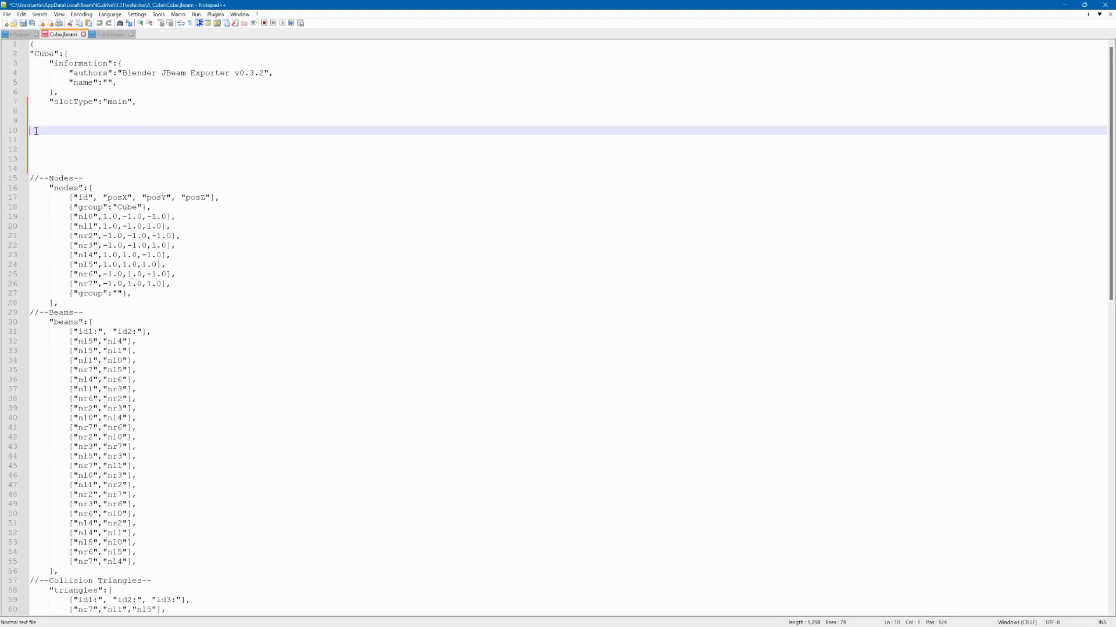
key(ctrl+v)
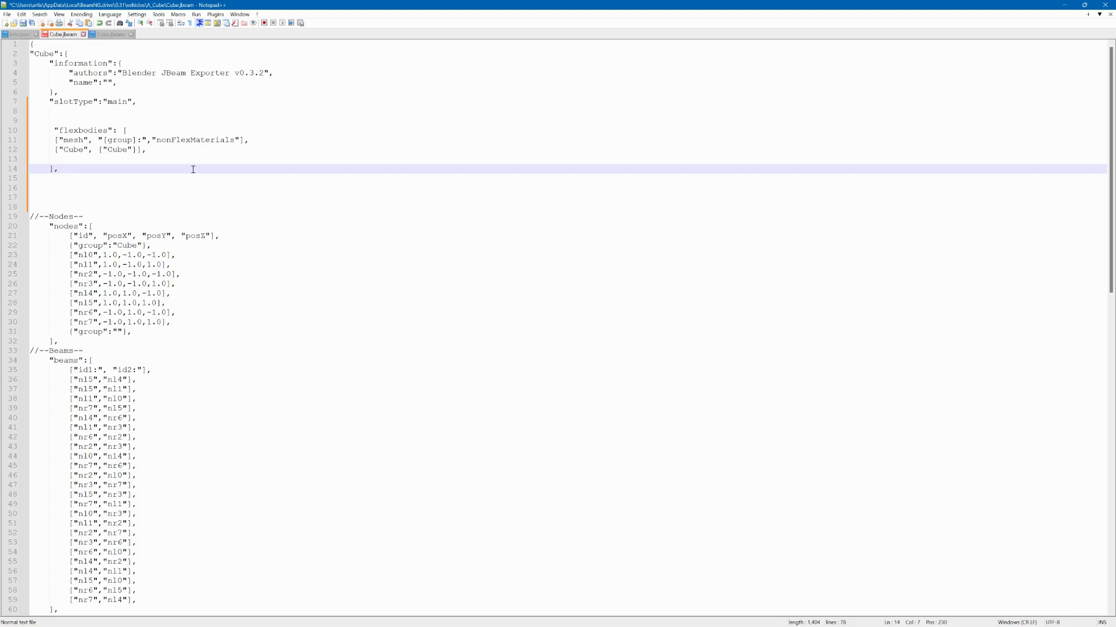
double_click(69, 150)
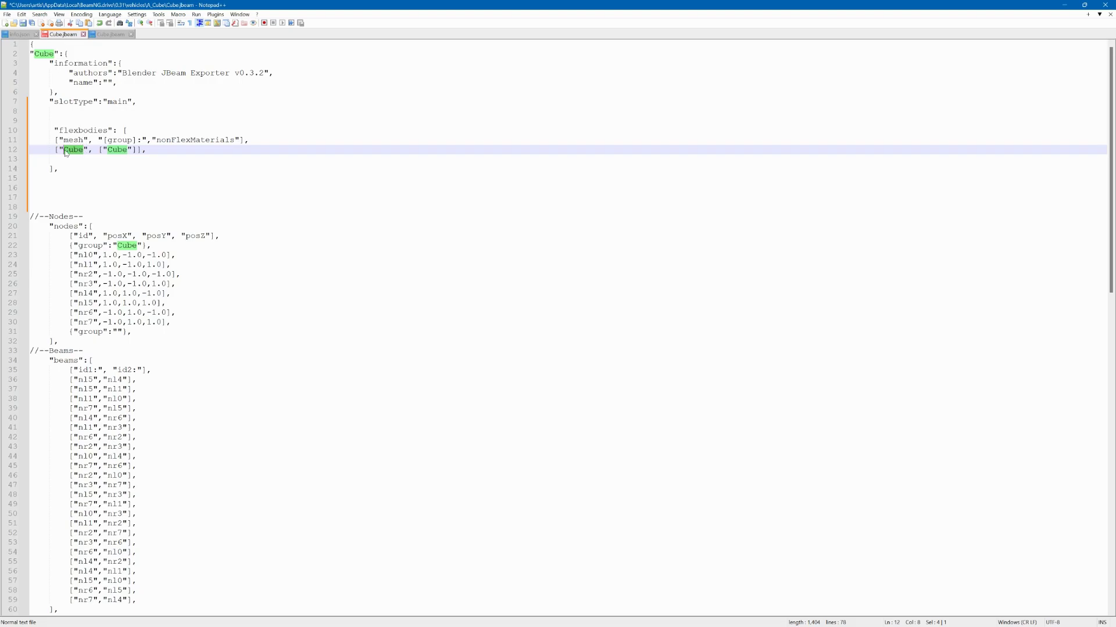
click(71, 150)
Check the mesh name in Blender, then save Cube.jbeam and minimize Notepad++.
key(alt+Tab)
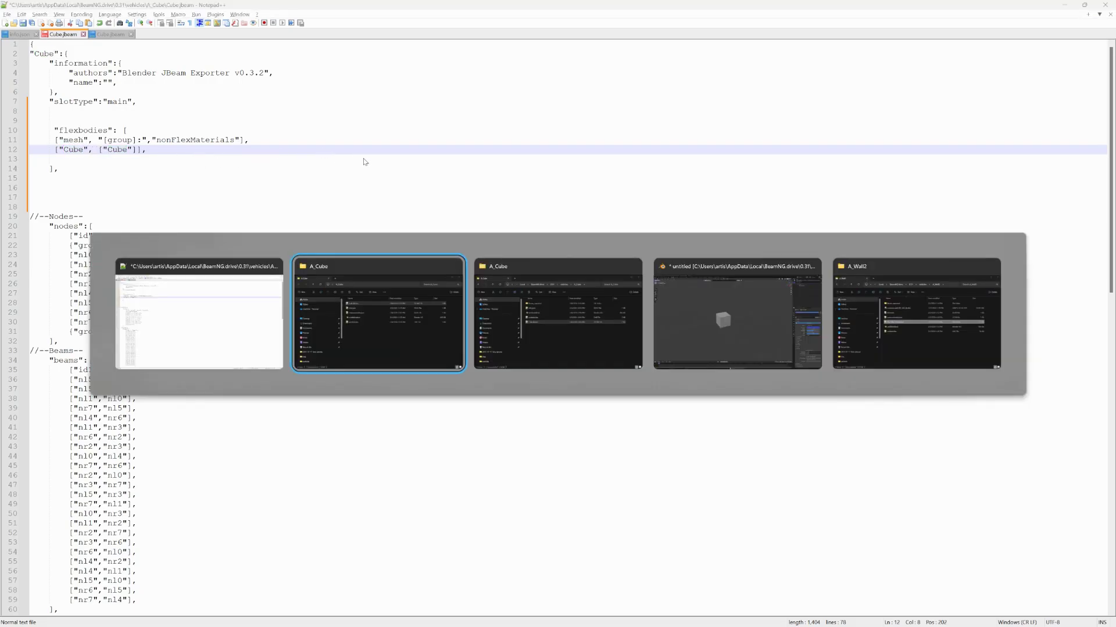
key(alt+Tab)
key(alt+Tab)
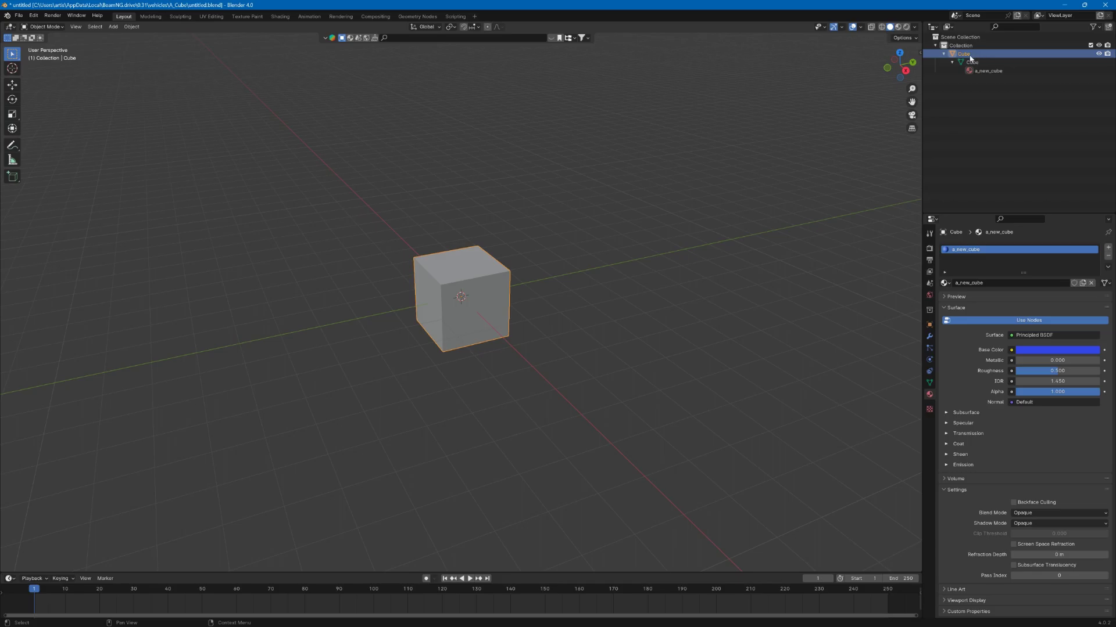
key(alt+Tab)
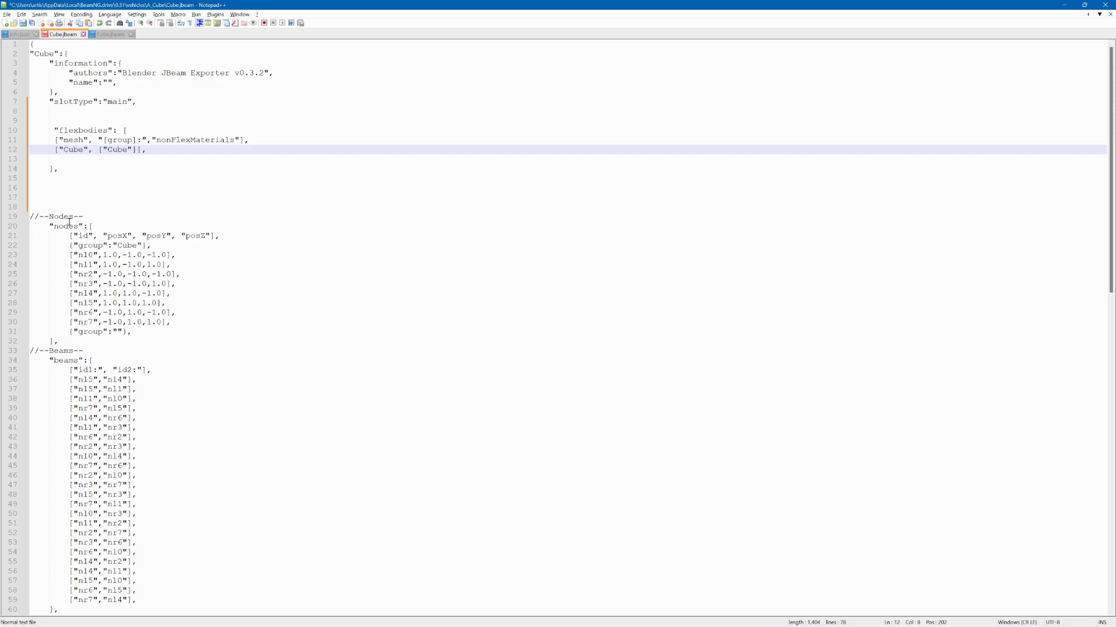
click(23, 23)
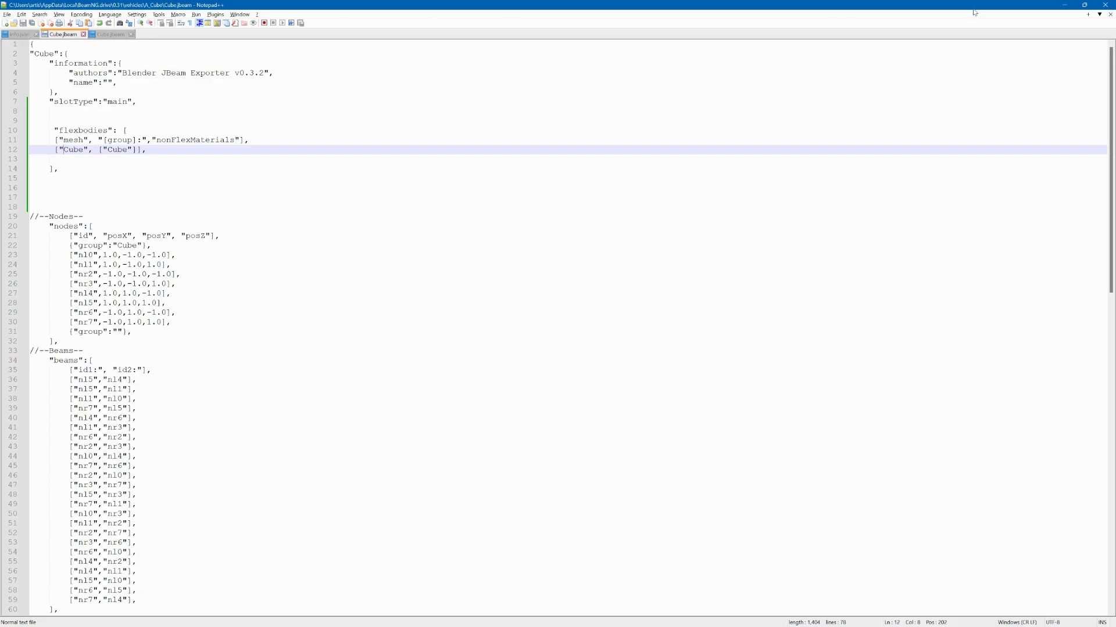
click(1064, 4)
Minimize Blender and launch BeamNG.drive from the Small Grid shortcut.
click(1064, 4)
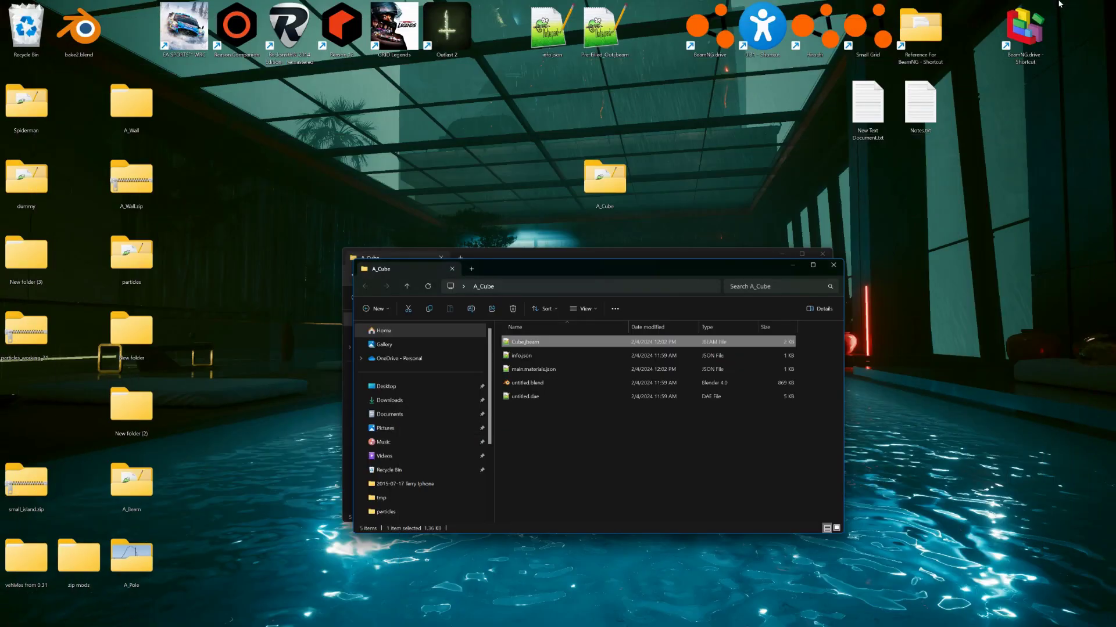
click(854, 39)
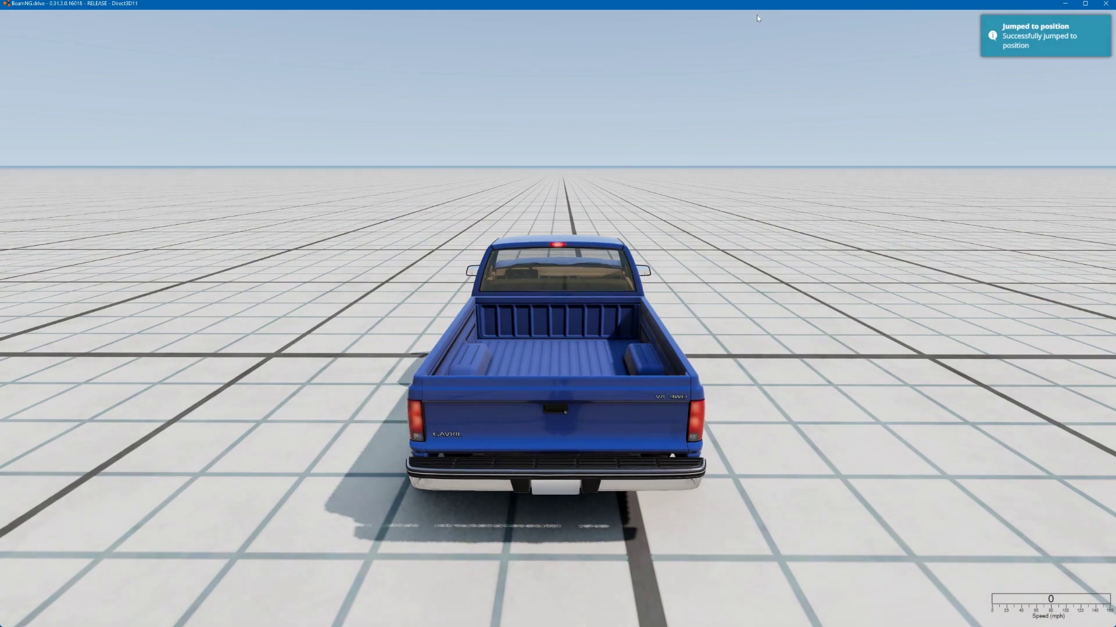
Spawn A_Cube from the vehicle selector and drag a corner node to tip it.
key(Escape)
click(479, 18)
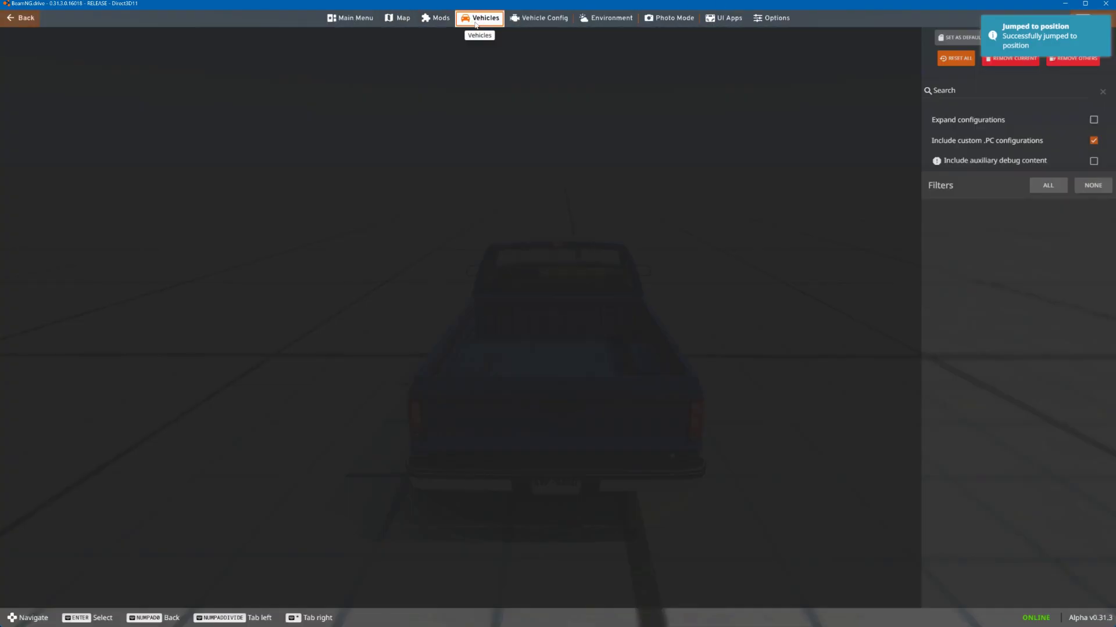
click(244, 73)
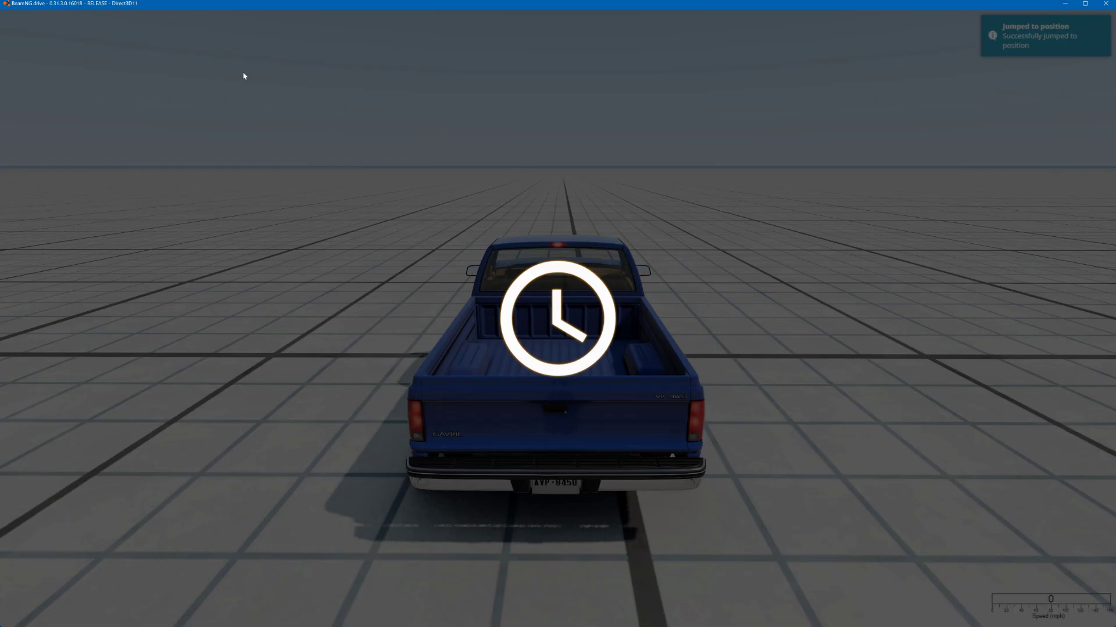
drag(846, 212, 427, 18)
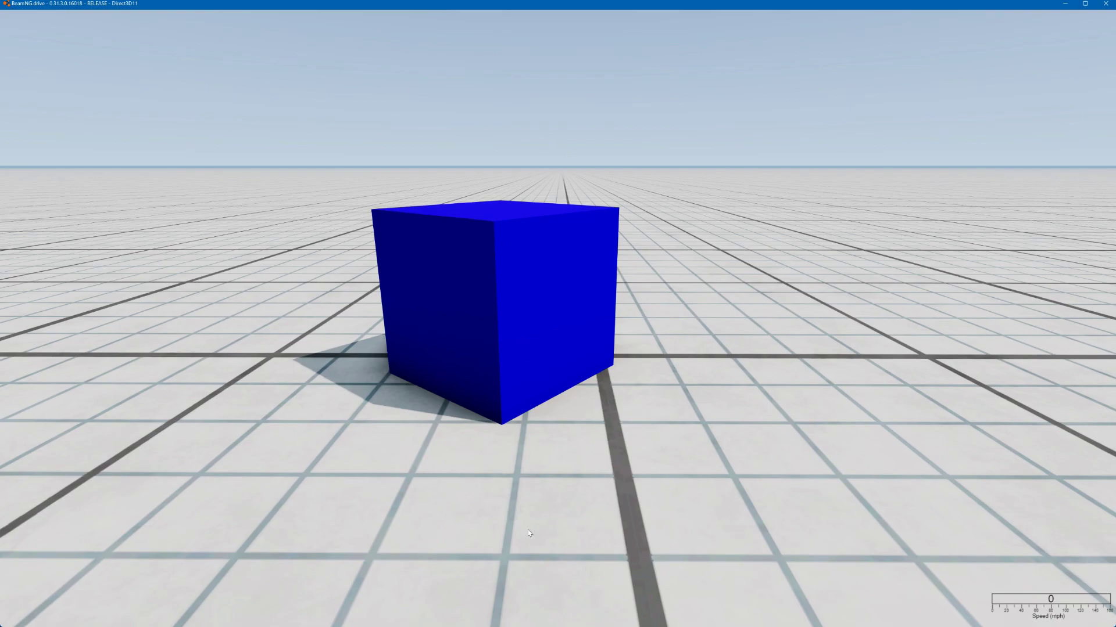
mouse_move(534, 622)
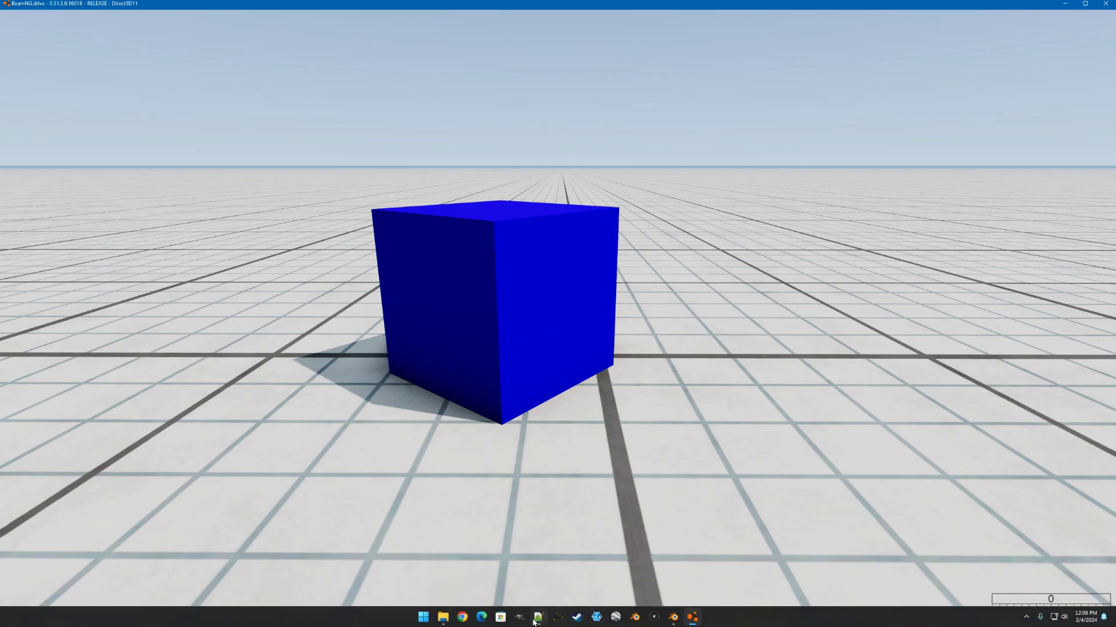
Move focus away from the BeamNG.drive window.
click(519, 615)
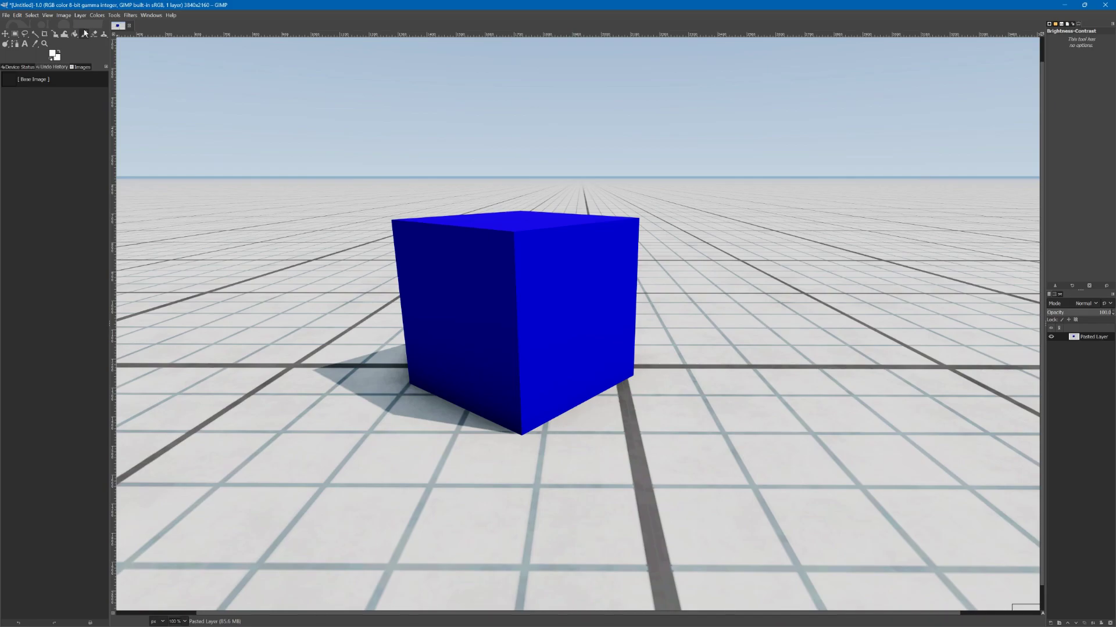
Crop the screenshot to 2120×1060 centred on the blue cube and flatten the image.
key(shift+c)
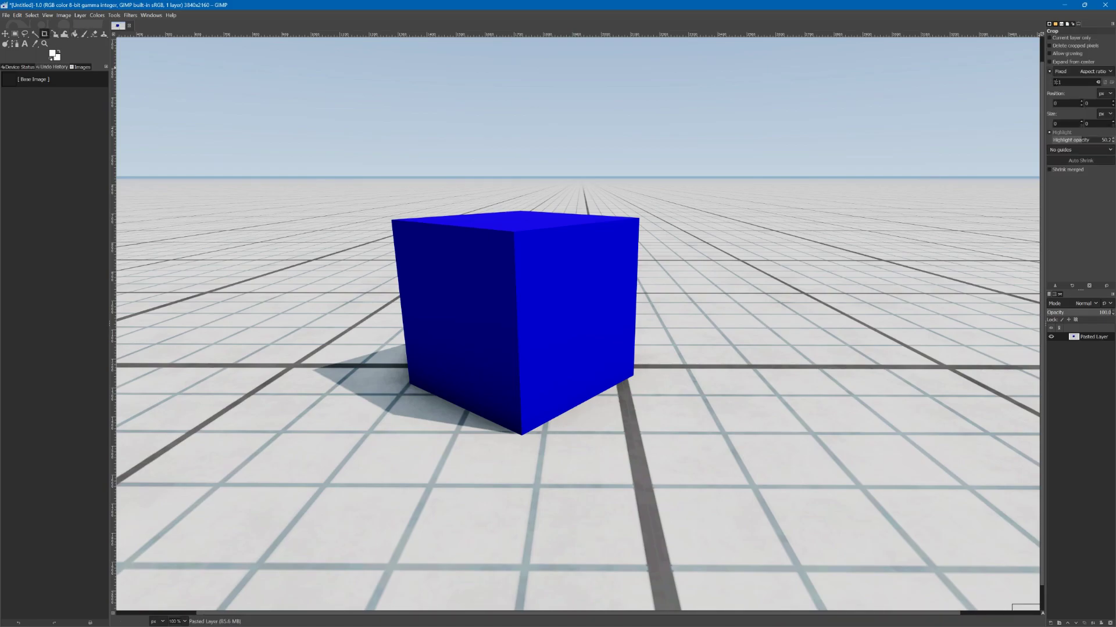
drag(296, 142, 911, 449)
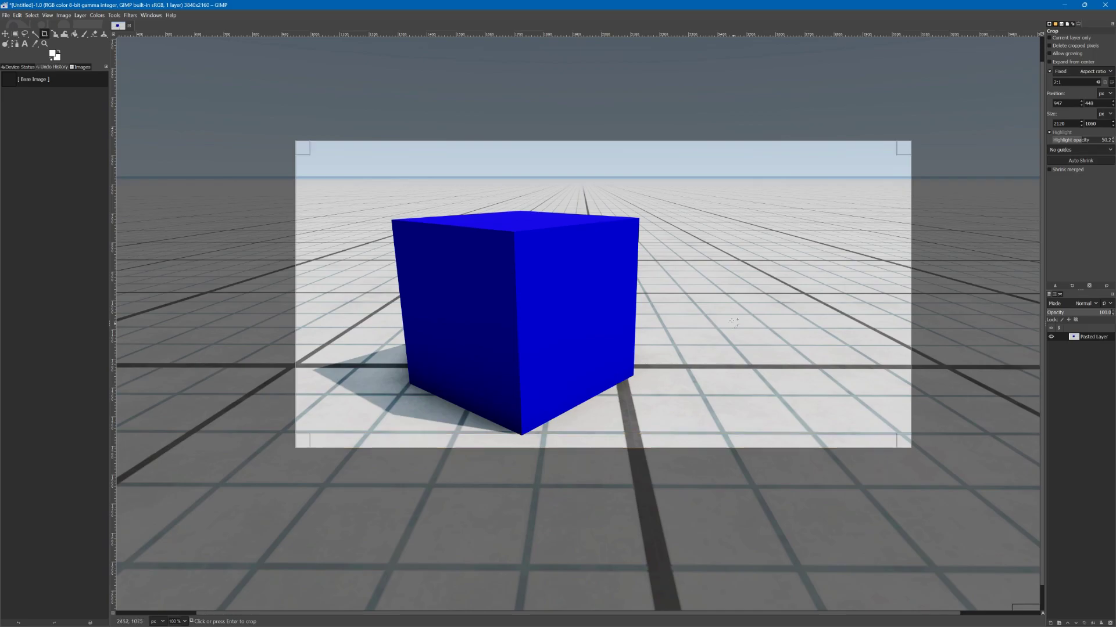
drag(734, 323, 666, 333)
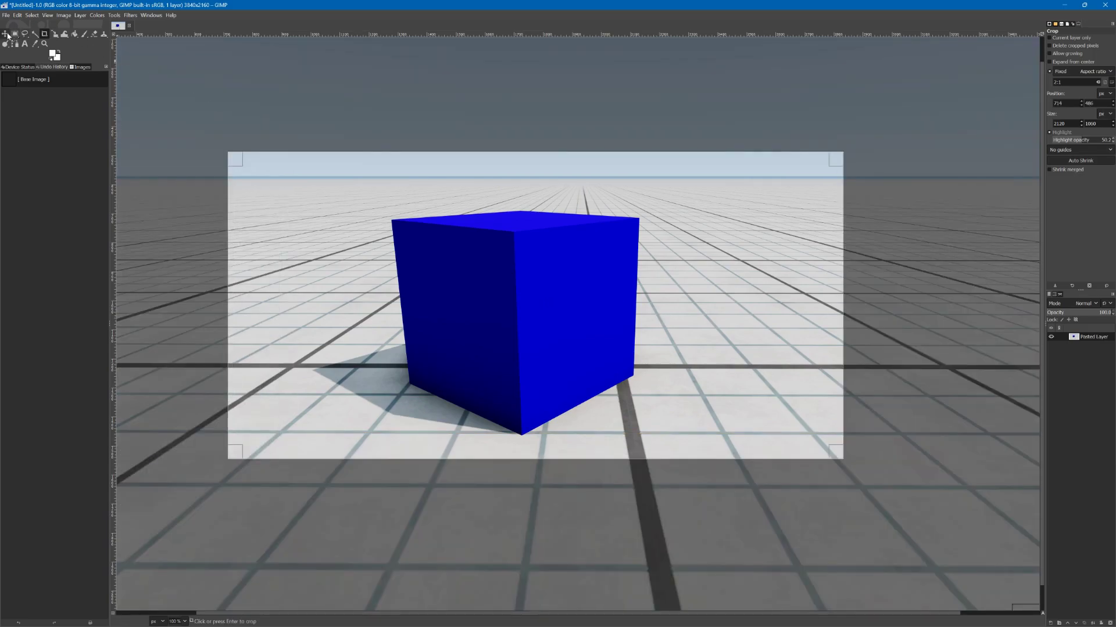
click(6, 33)
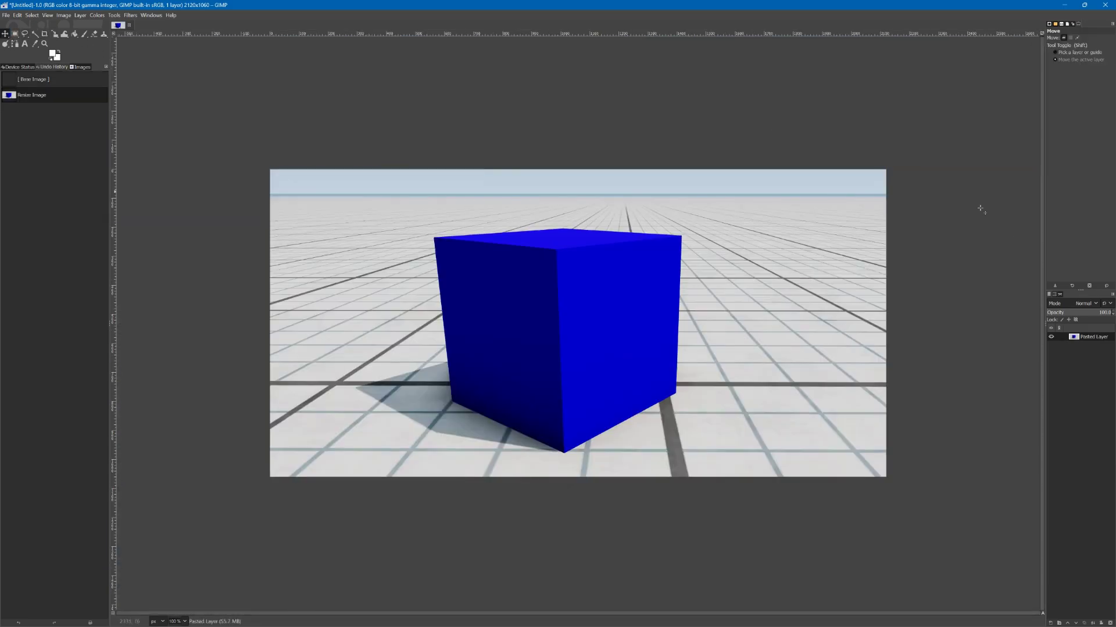
right_click(1085, 338)
click(1032, 609)
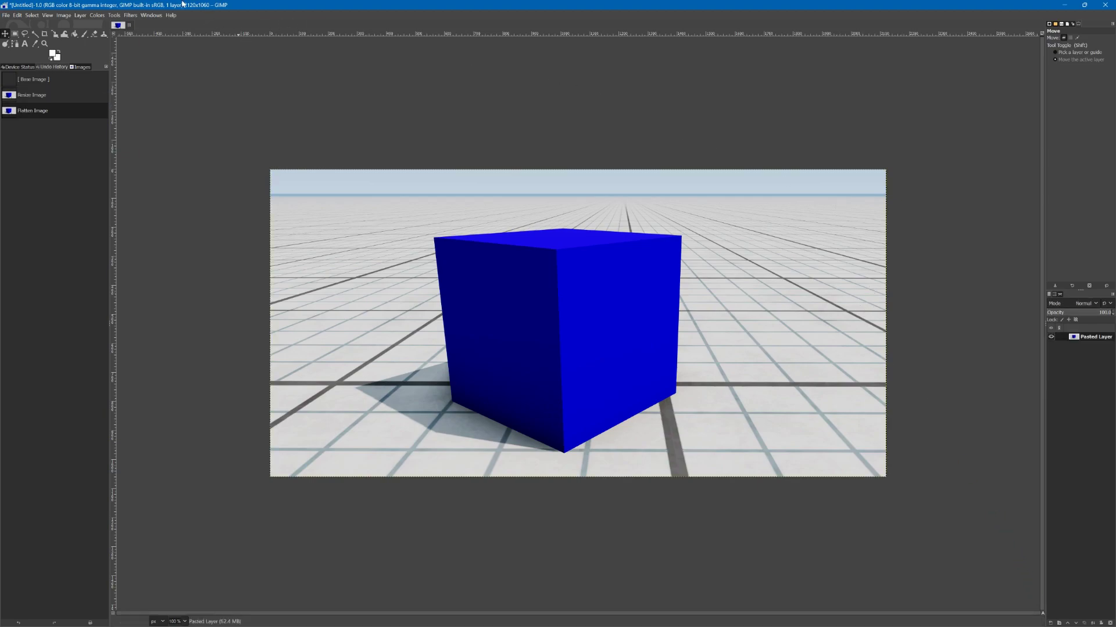
Scale the cropped cube image down to 1200×600 pixels.
click(59, 16)
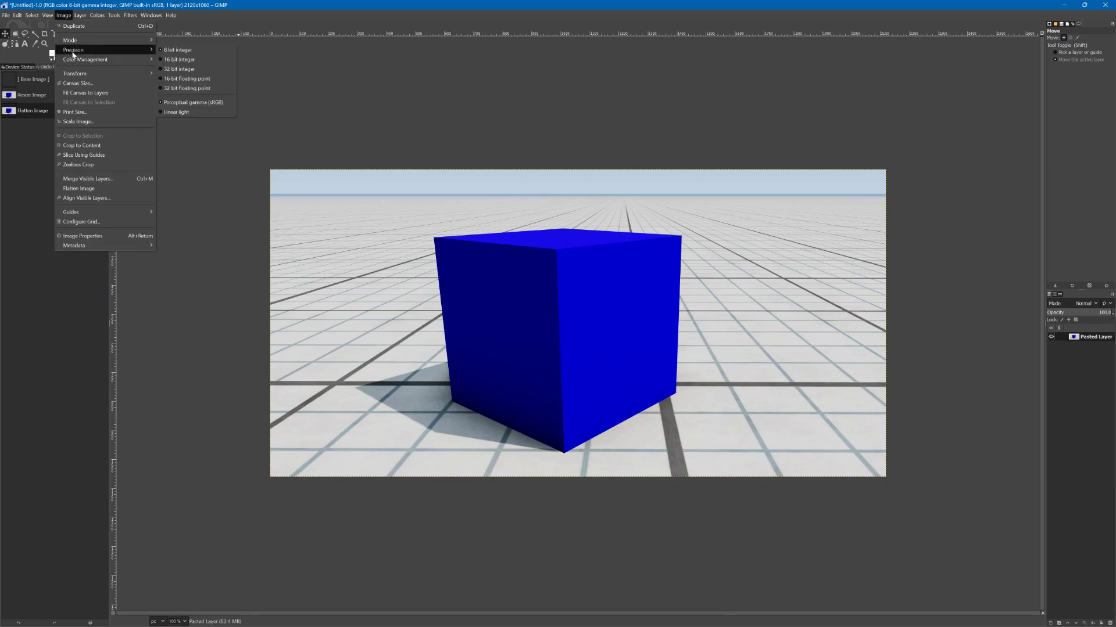
click(79, 121)
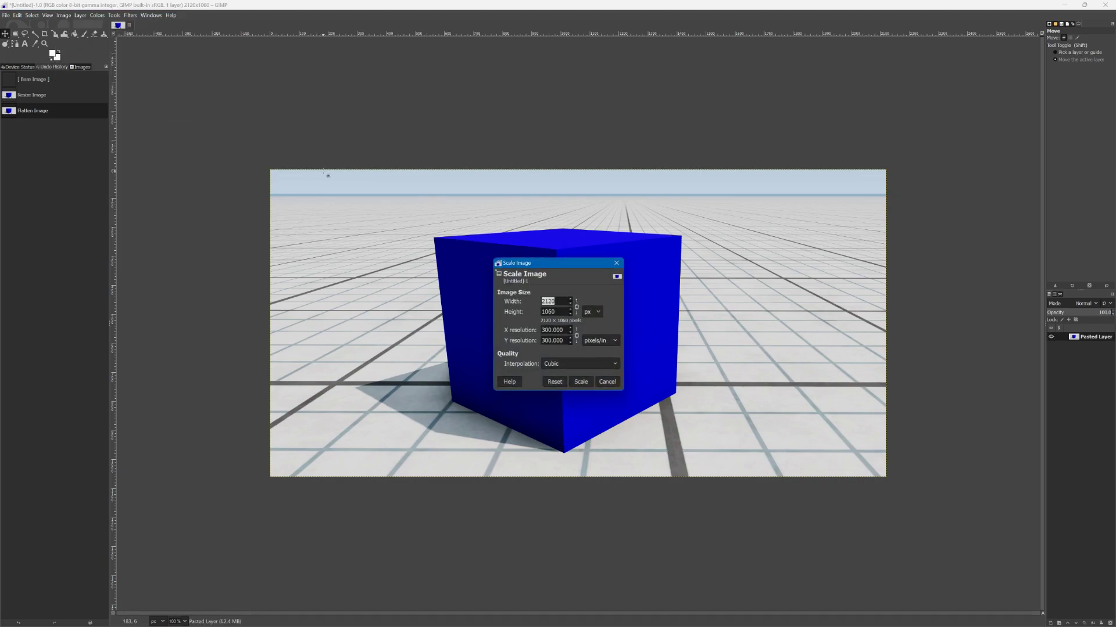
text(12)
click(581, 383)
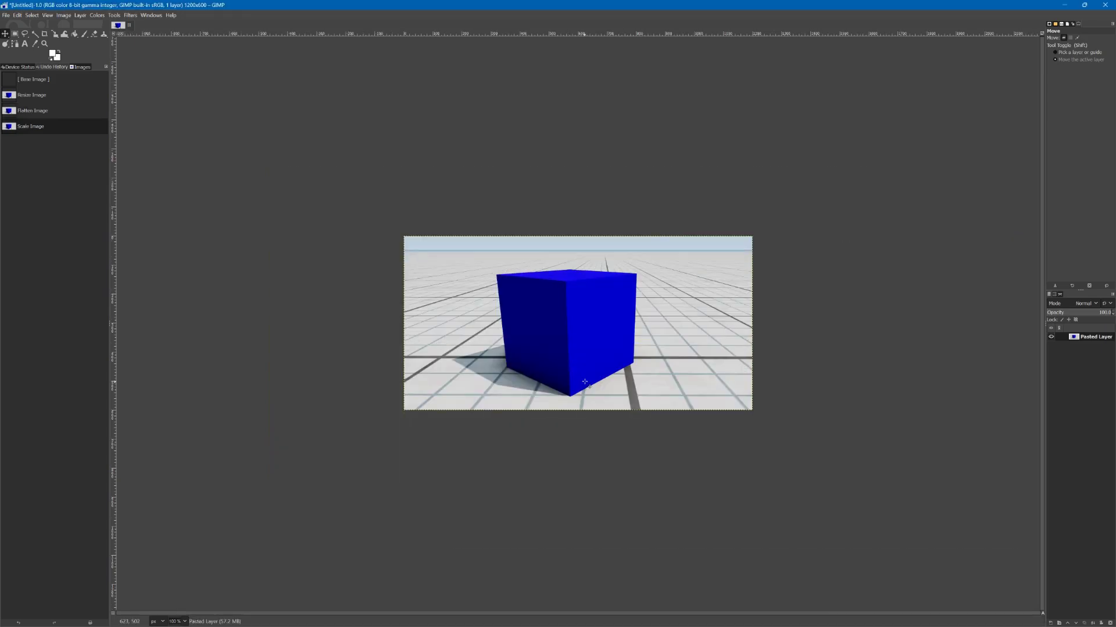
click(6, 15)
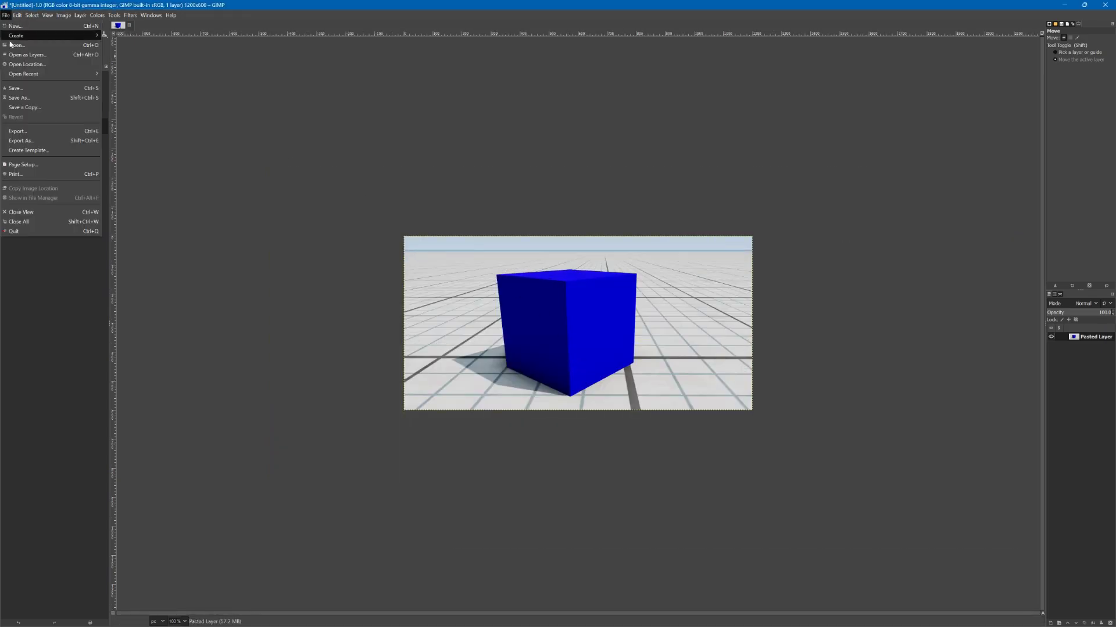
Open the export dialog and browse to the vehicles/A_Cube folder.
click(22, 141)
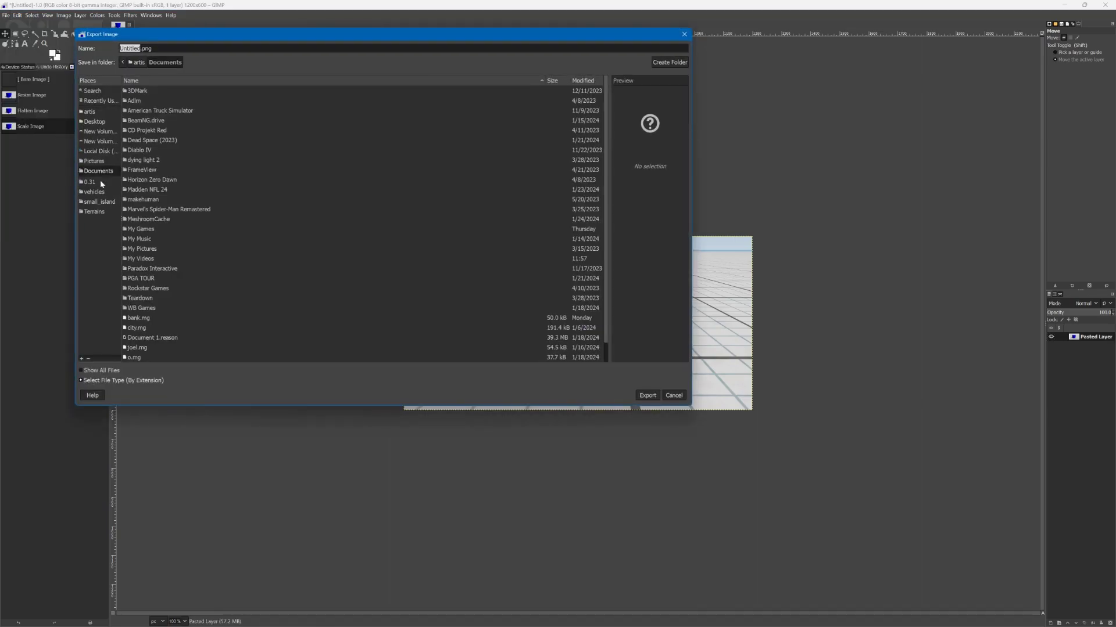
click(93, 192)
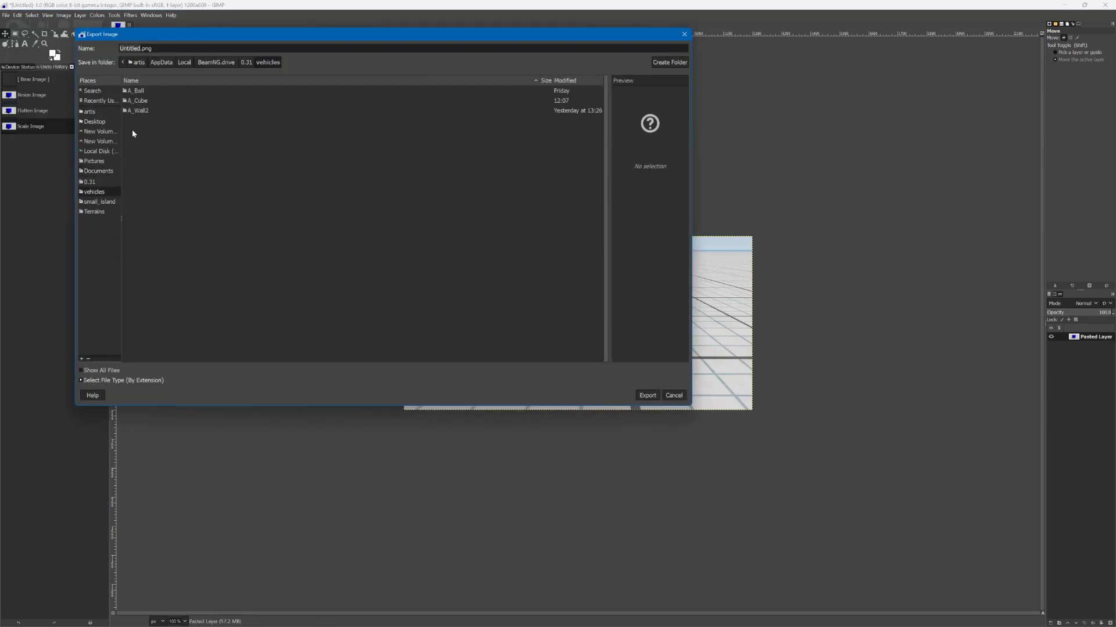
double_click(141, 101)
Name the file default.jpg and export it, accepting the JPEG options.
click(165, 52)
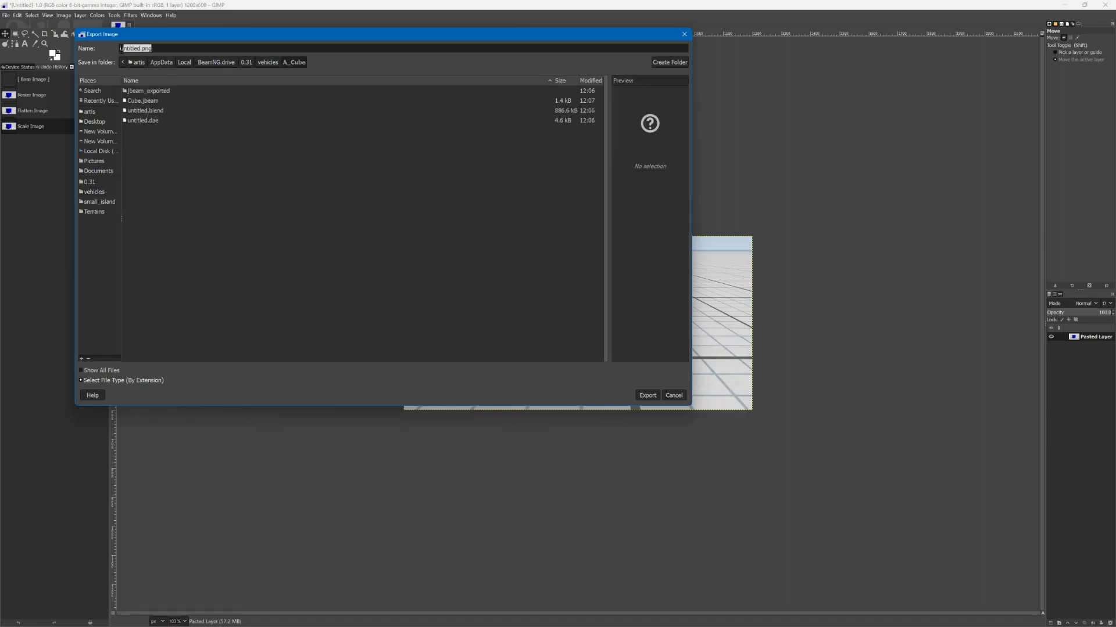
text(de)
key(BackSpace)
key(BackSpace)
key(BackSpace)
key(BackSpace)
key(BackSpace)
key(BackSpace)
key(BackSpace)
key(BackSpace)
key(BackSpace)
text(defaul)
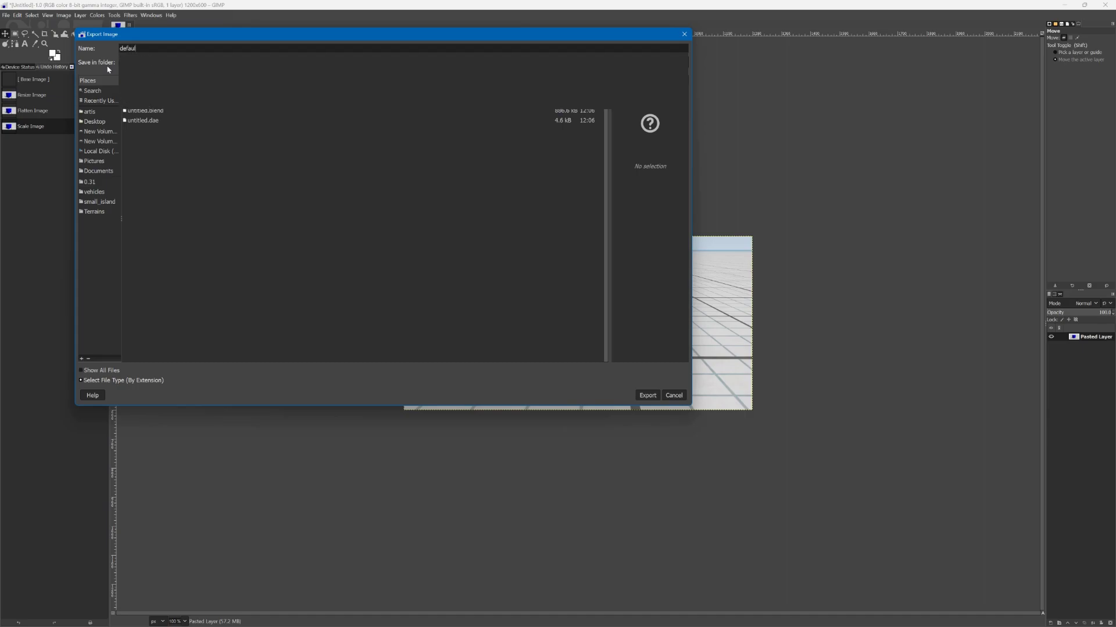
text(t.jpg)
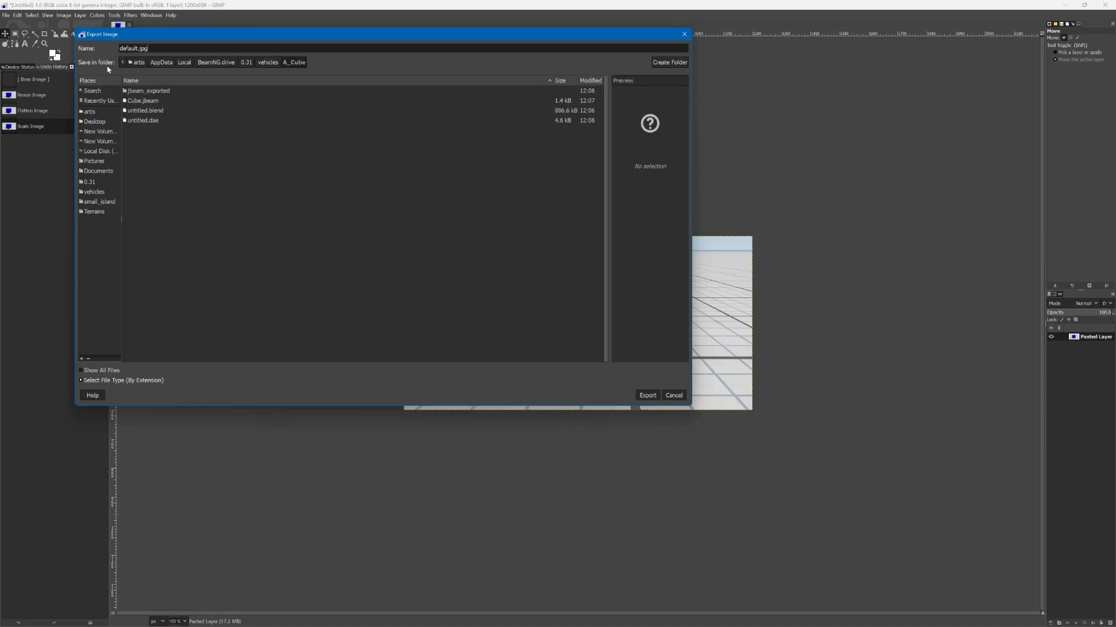
click(643, 395)
click(573, 401)
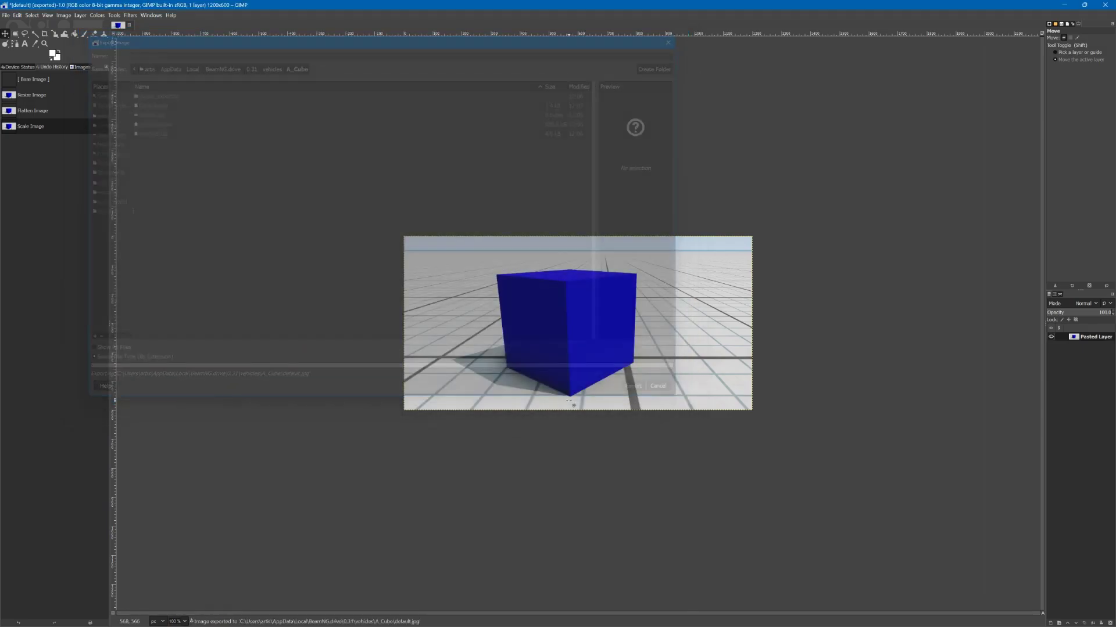
Check the blue cube thumbnail for A_Cube in BeamNG's vehicle list, then minimize the game.
click(1066, 6)
key(e)
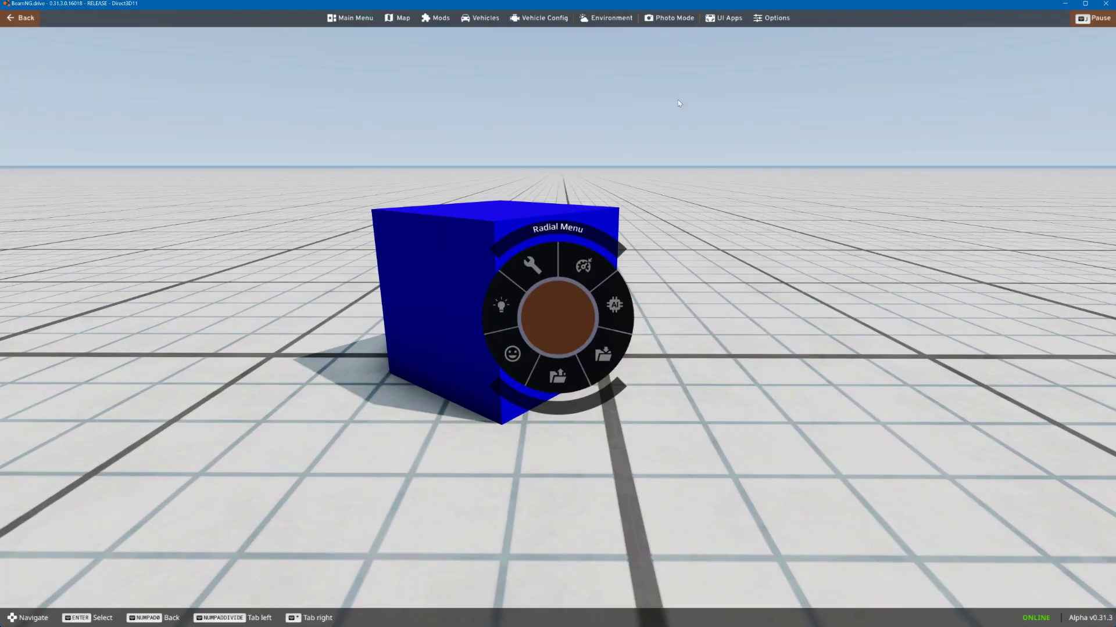
click(477, 19)
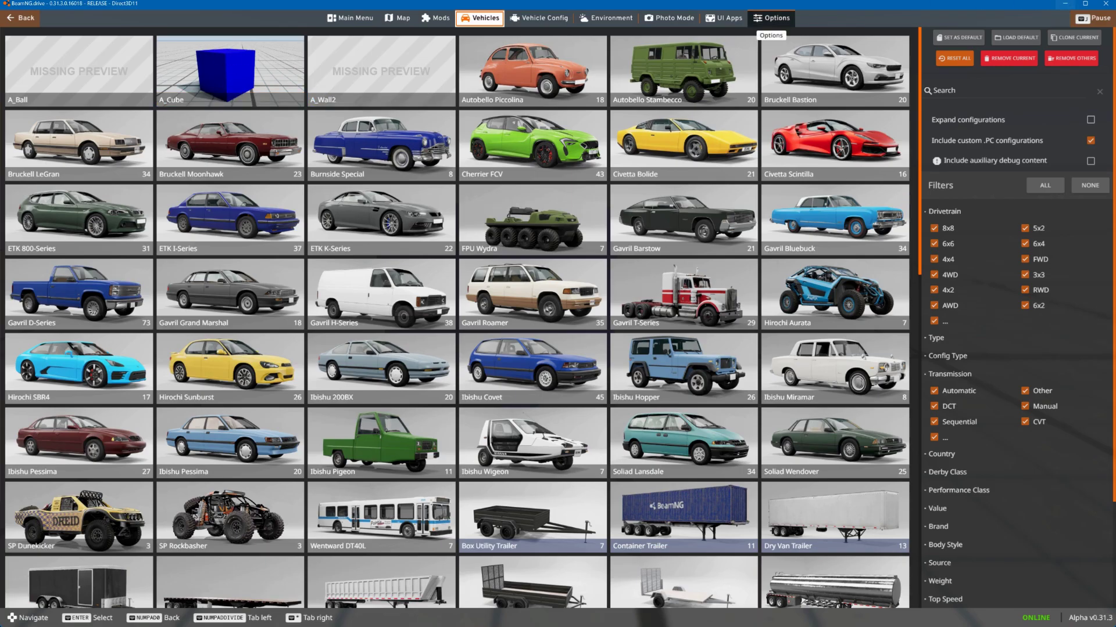
click(1066, 4)
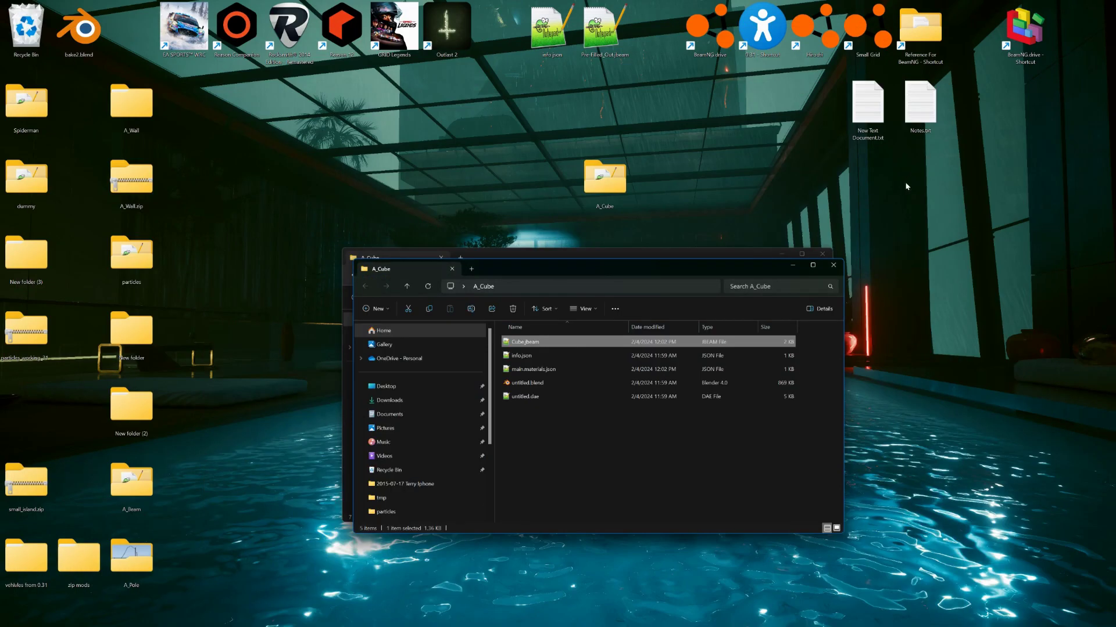